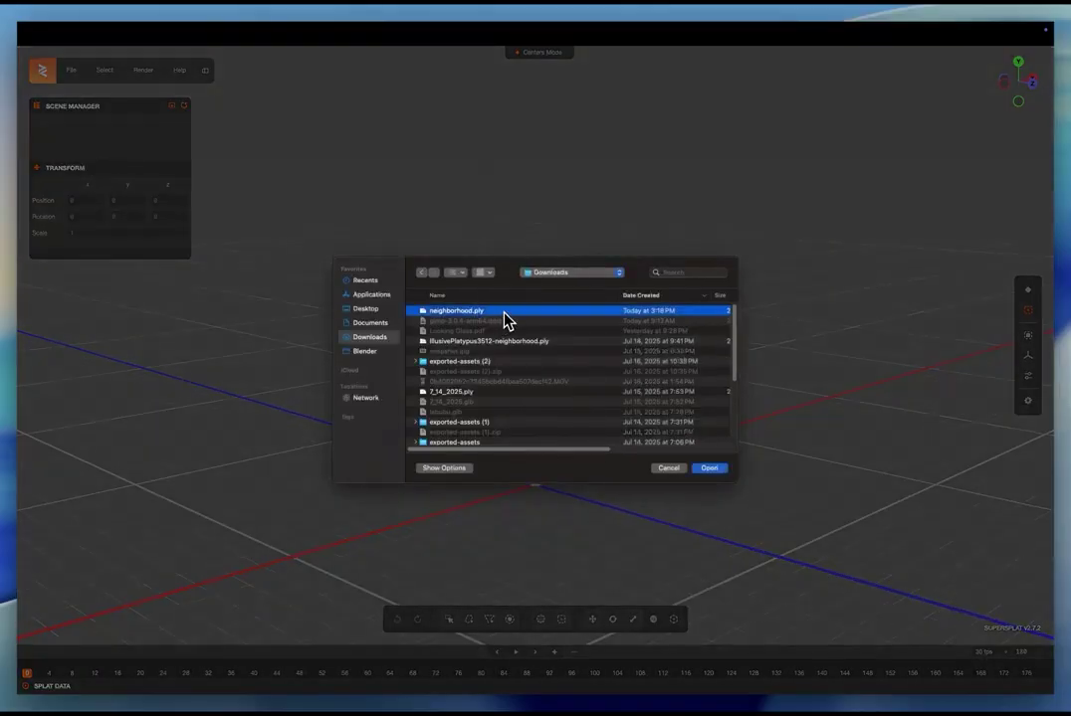
Open neighborhood.ply from the Downloads folder and turn off the blue splat overlay.
{"action": "left_click", "coordinate": [712, 469]}
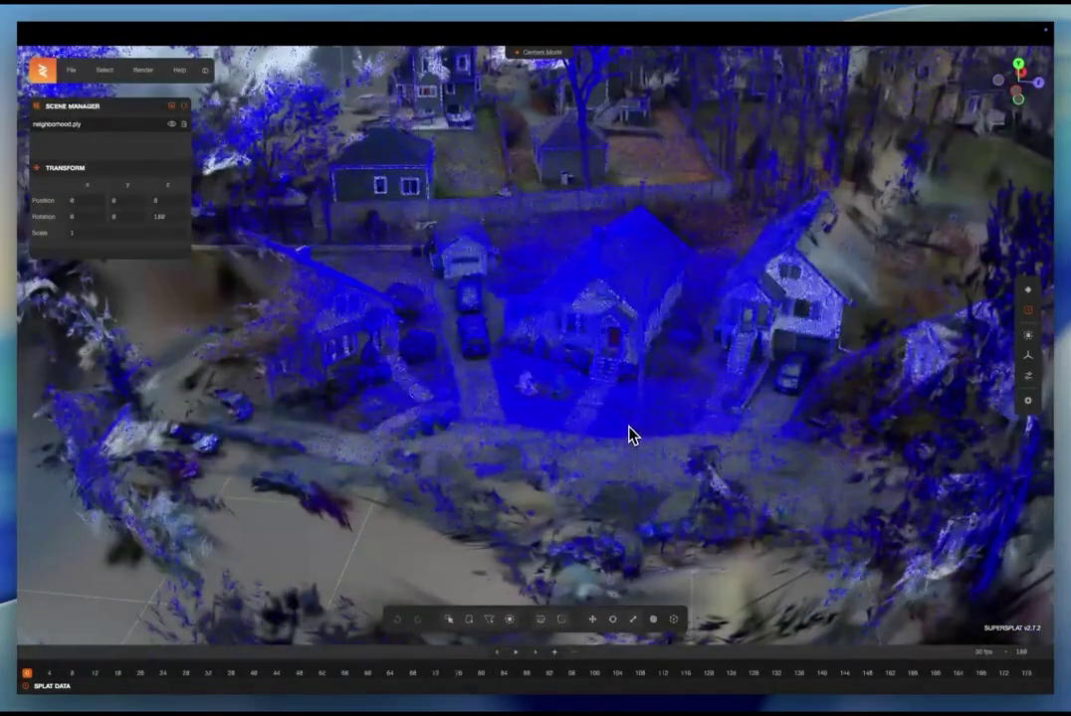
{"action": "left_click", "coordinate": [1029, 317]}
{"action": "mouse_move", "coordinate": [834, 434]}
{"action": "left_mouse_down"}
{"action": "mouse_move", "coordinate": [780, 425]}
{"action": "mouse_move", "coordinate": [831, 428]}
{"action": "left_mouse_up"}
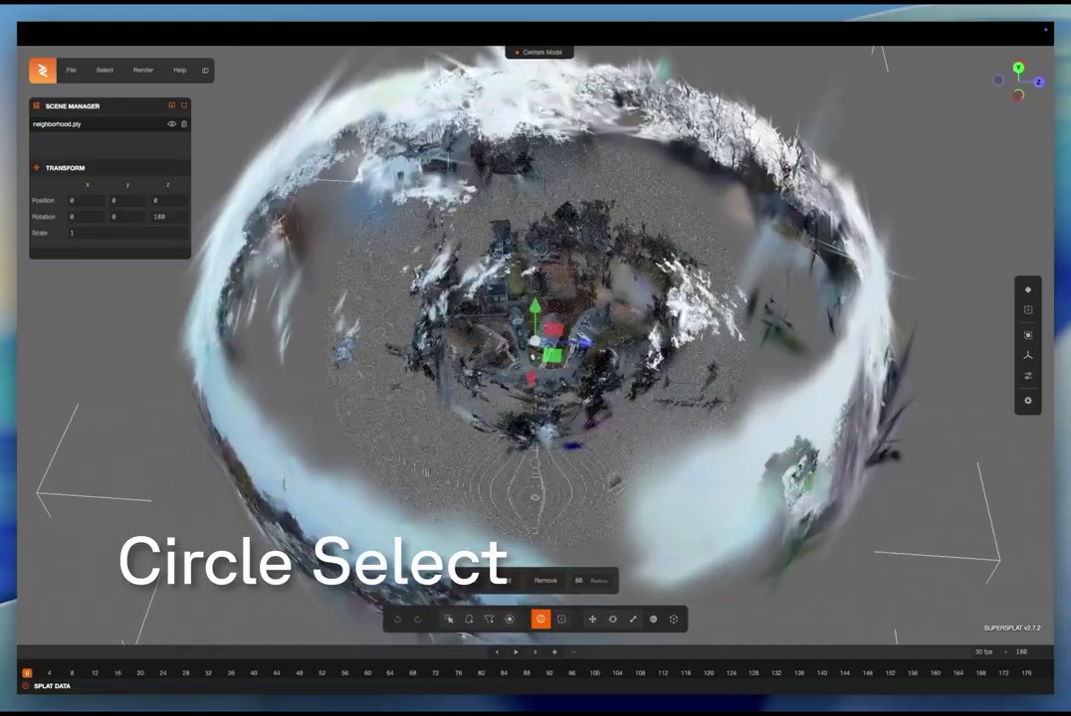
Select the splats inside a sphere of radius 80, invert the selection and delete the surrounding outer shell.
{"action": "left_click", "coordinate": [475, 583]}
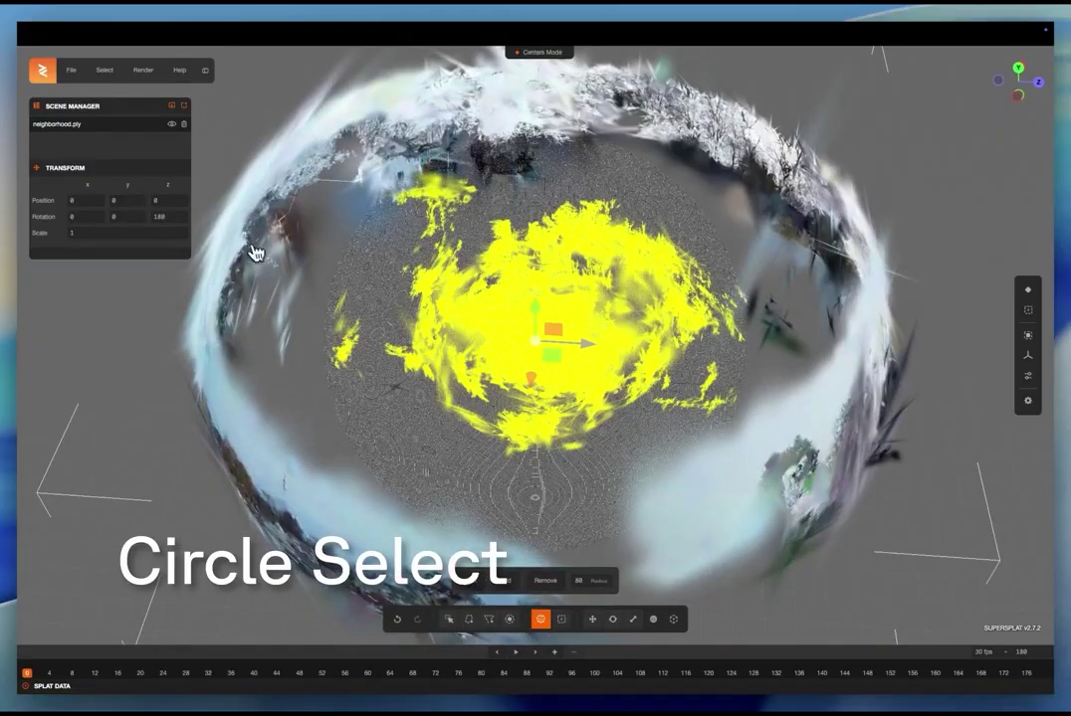
{"action": "left_click", "coordinate": [104, 70]}
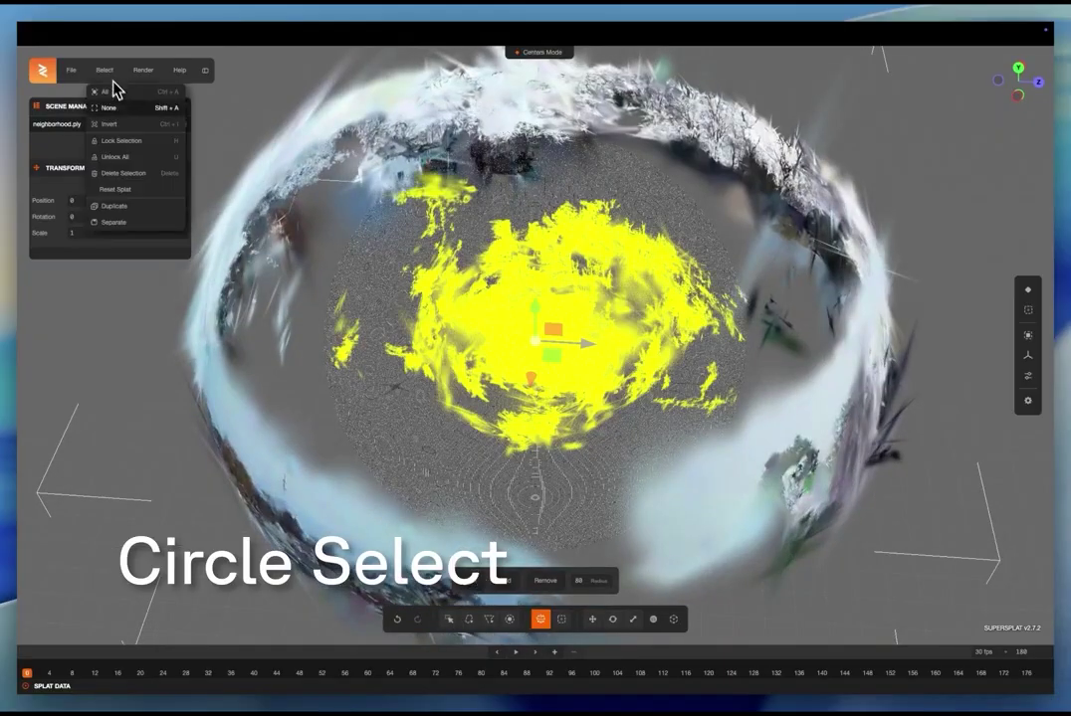
{"action": "left_click", "coordinate": [132, 125]}
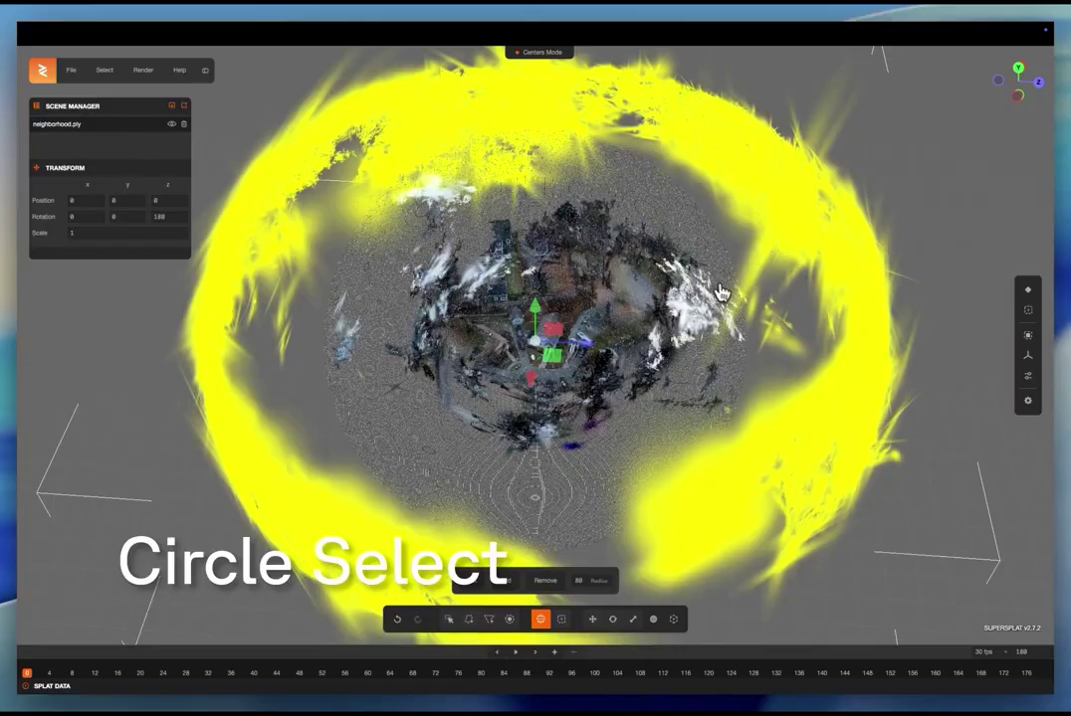
{"action": "key", "text": "BackSpace"}
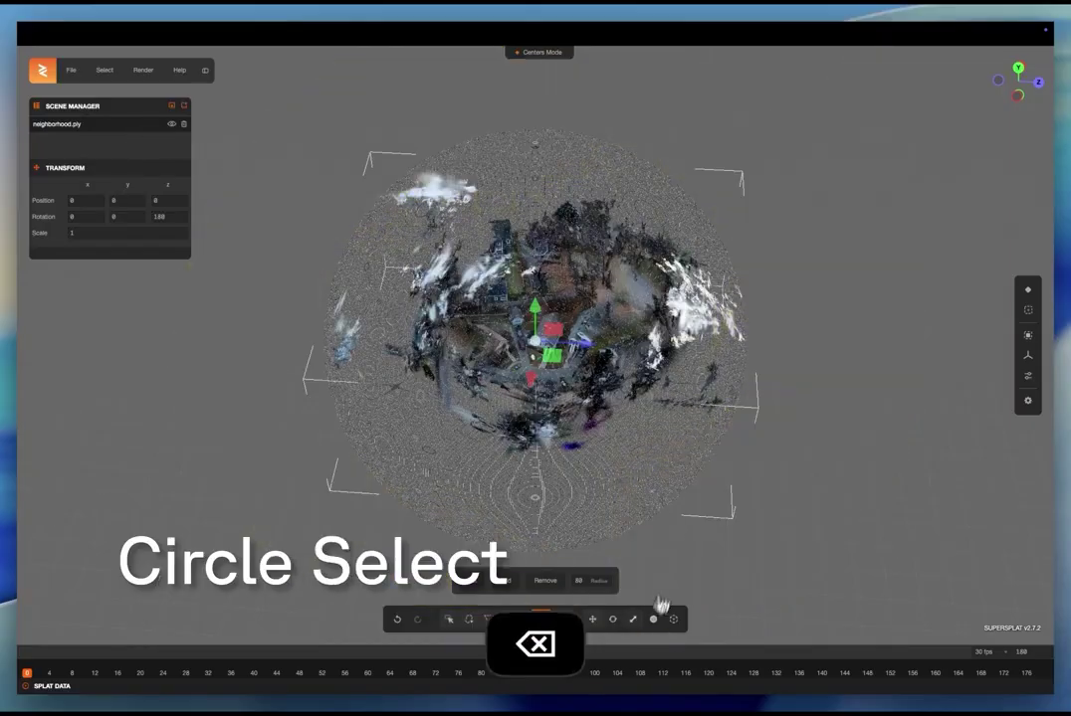
Select the splats inside a 50 × 50 × 50 box around the houses, invert the selection and delete everything outside.
{"action": "left_click", "coordinate": [560, 618]}
{"action": "scroll", "coordinate": [625, 446], "scroll_direction": "up", "scroll_amount": 5}
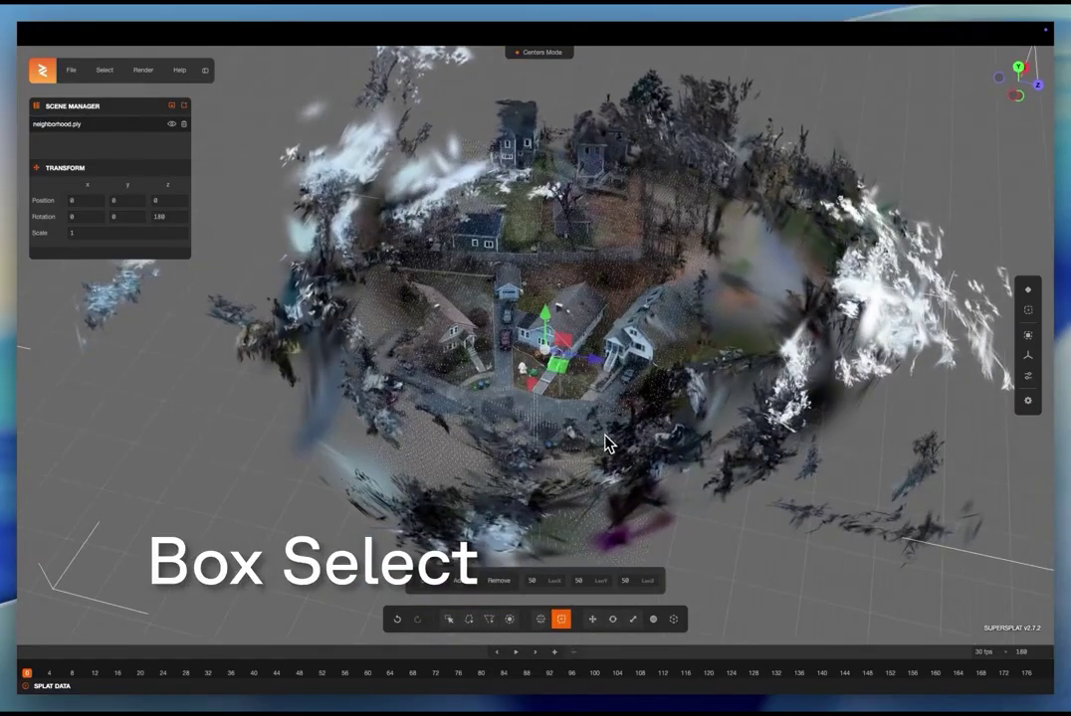
{"action": "left_click_drag", "start_coordinate": [697, 158], "coordinate": [363, 493]}
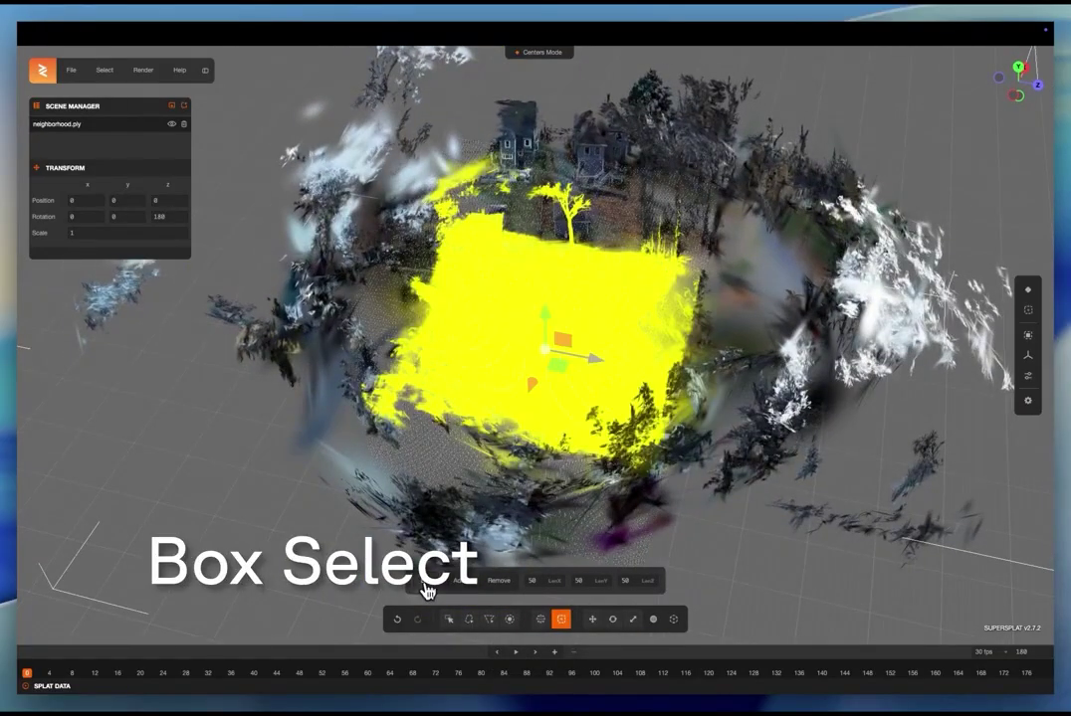
{"action": "left_click", "coordinate": [106, 71]}
{"action": "left_click", "coordinate": [111, 125]}
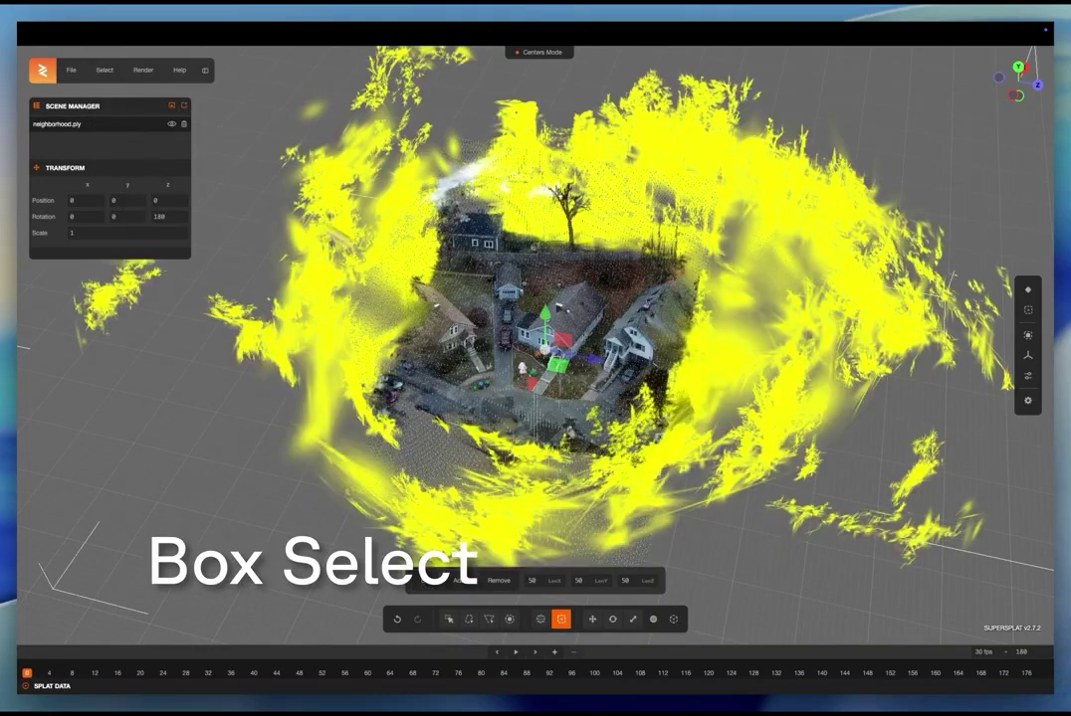
{"action": "key", "text": "BackSpace"}
{"action": "left_click_drag", "start_coordinate": [547, 607], "coordinate": [481, 430]}
{"action": "scroll", "coordinate": [509, 411], "scroll_direction": "up", "scroll_amount": 5}
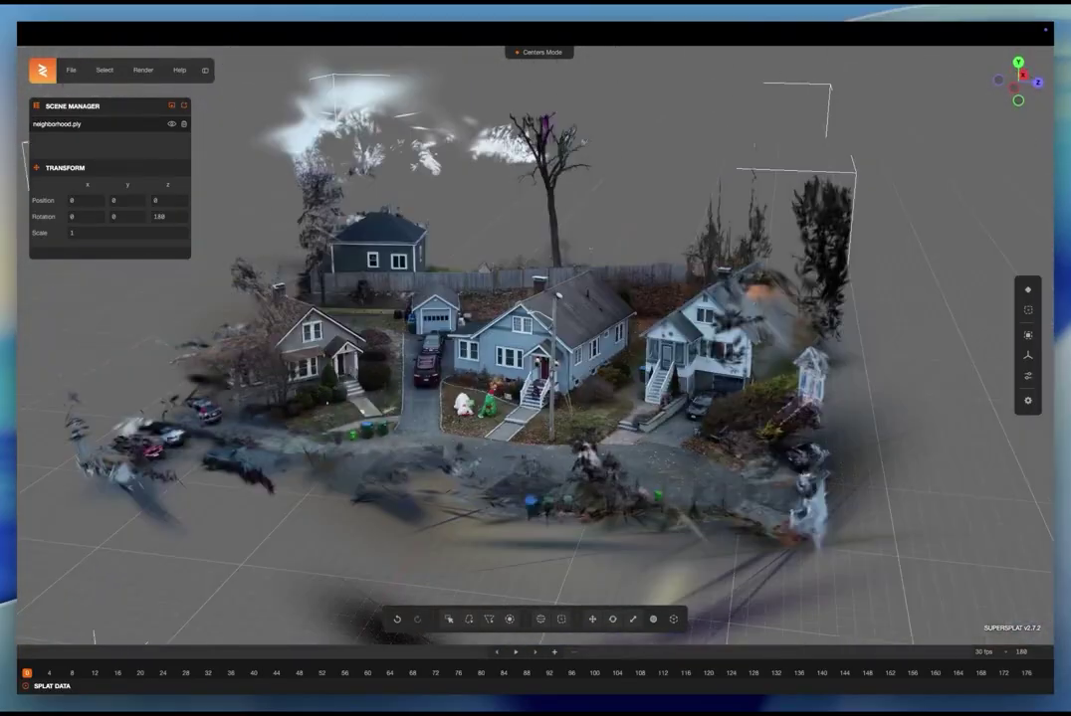
Export the trimmed neighborhood scene as a PLY file.
{"action": "left_click", "coordinate": [71, 69]}
{"action": "mouse_move", "coordinate": [103, 174]}
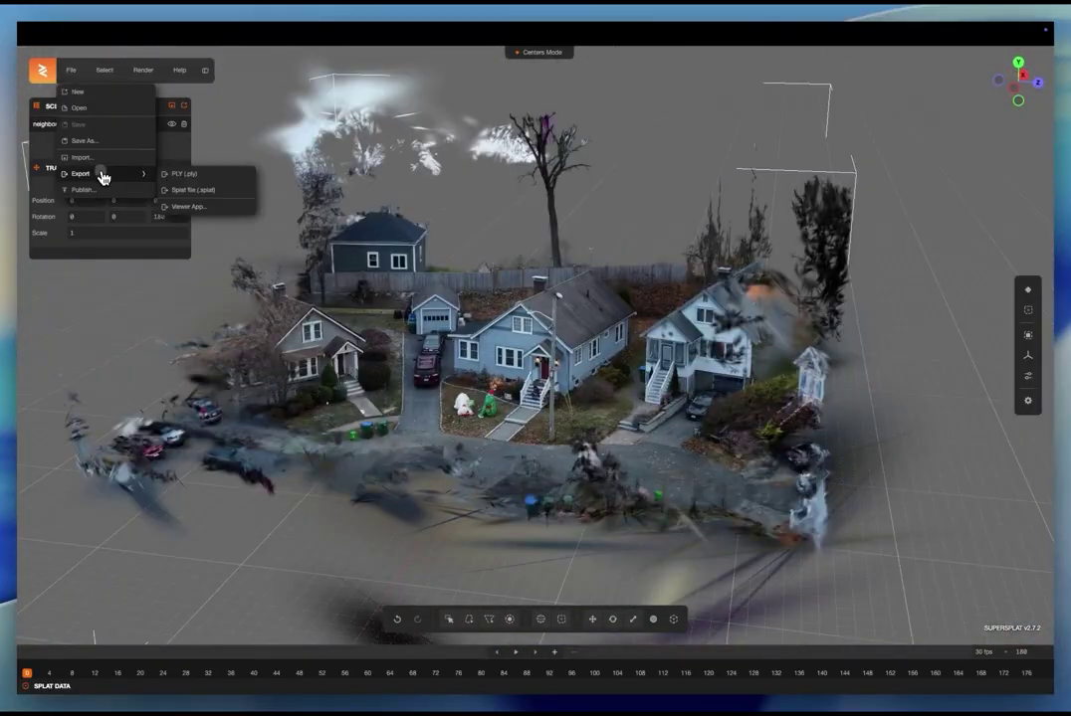
{"action": "left_click", "coordinate": [181, 175]}
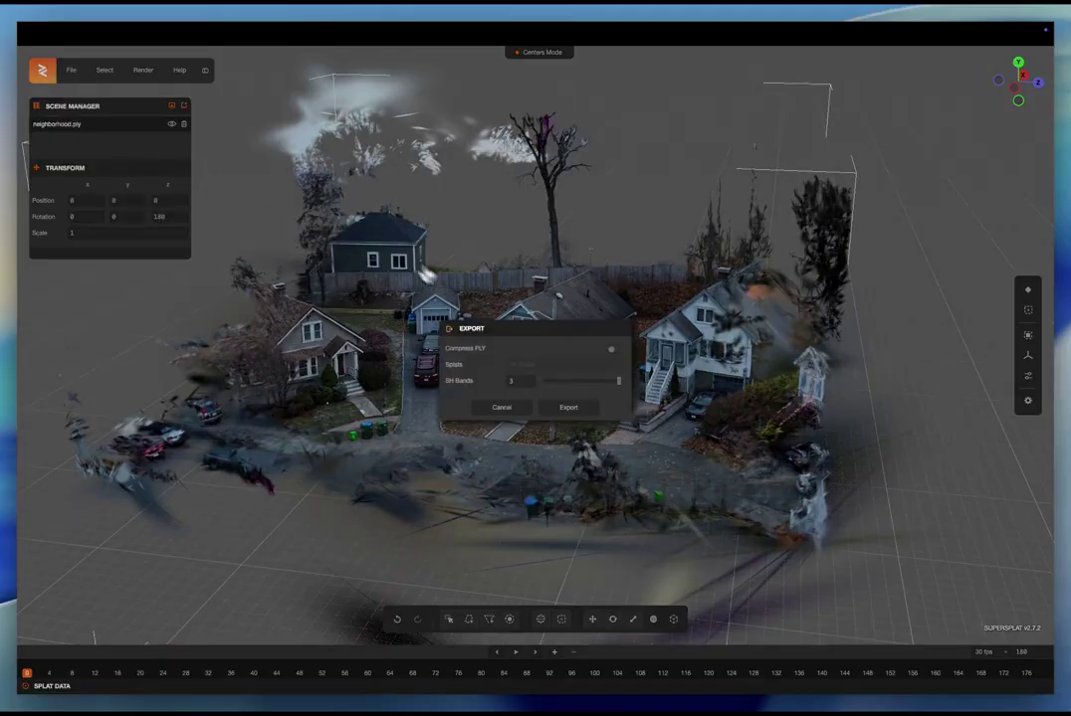
{"action": "left_click", "coordinate": [576, 414]}
{"action": "left_click", "coordinate": [704, 468]}
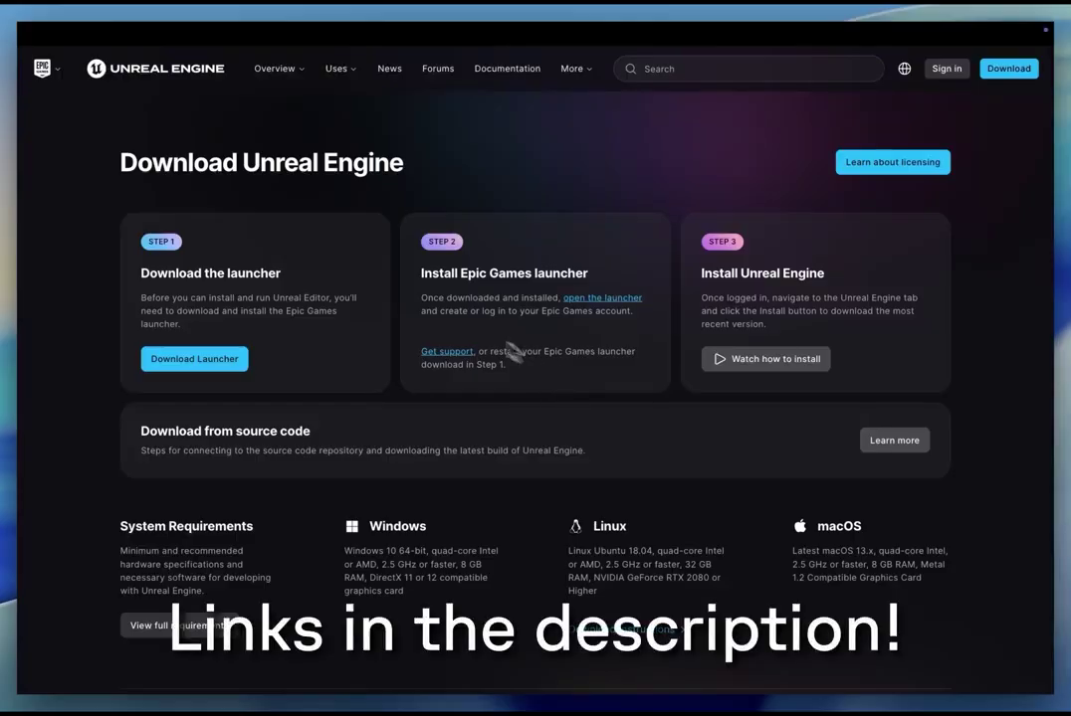
Download the Epic Games launcher, add another engine version slot in its library and open the slot's version choices.
{"action": "left_click", "coordinate": [238, 360]}
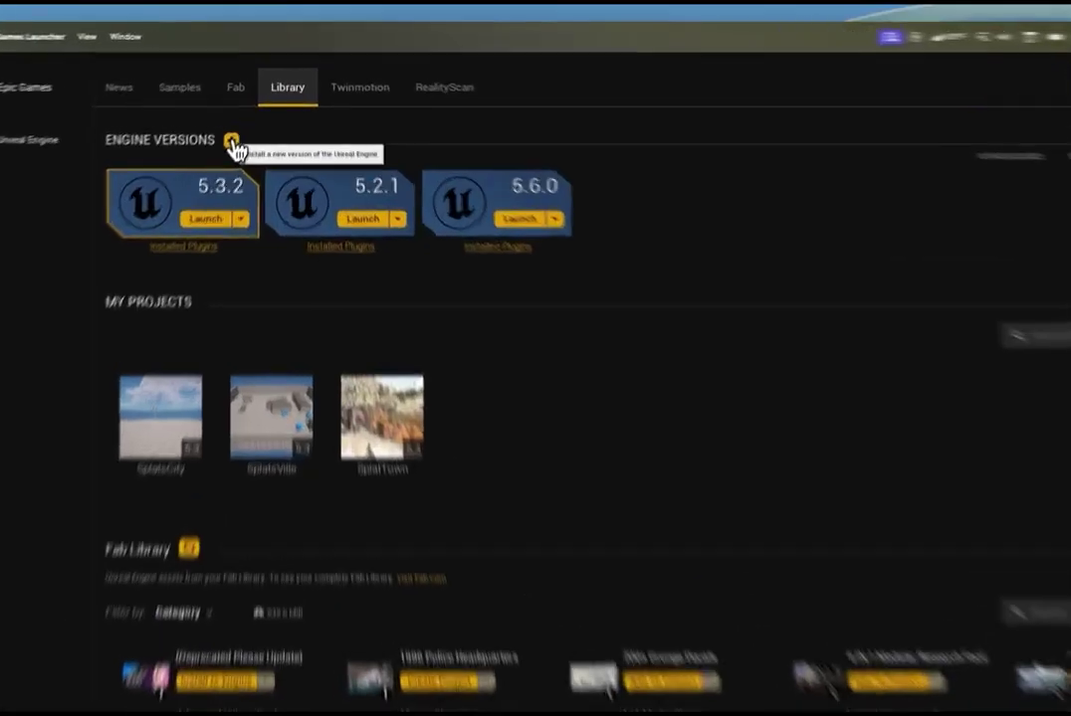
{"action": "left_click", "coordinate": [245, 115]}
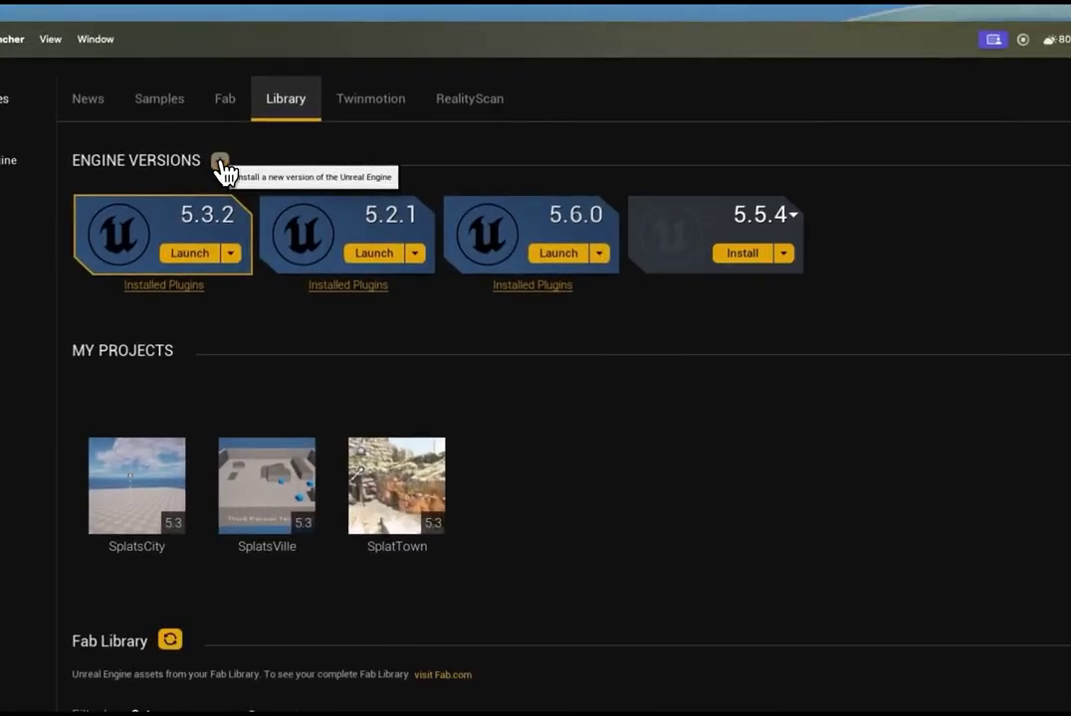
{"action": "left_click", "coordinate": [707, 216]}
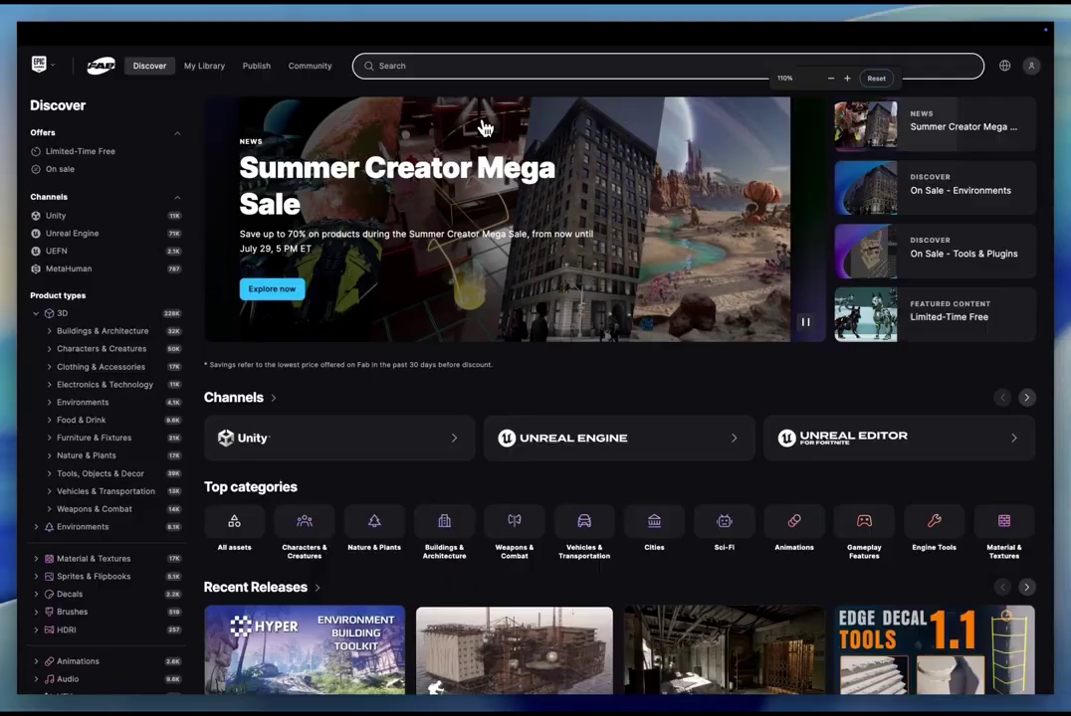
Search the Fab store for "luma" and open the free Luma AI product.
{"action": "type", "text": "luma"}
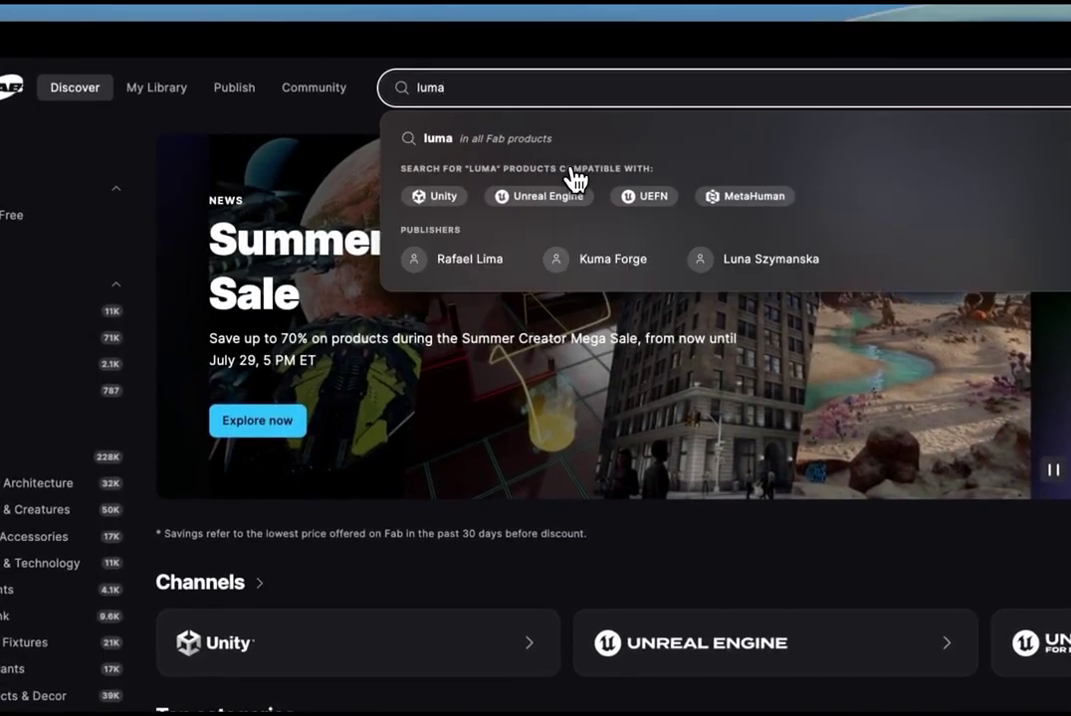
{"action": "key", "text": "Return"}
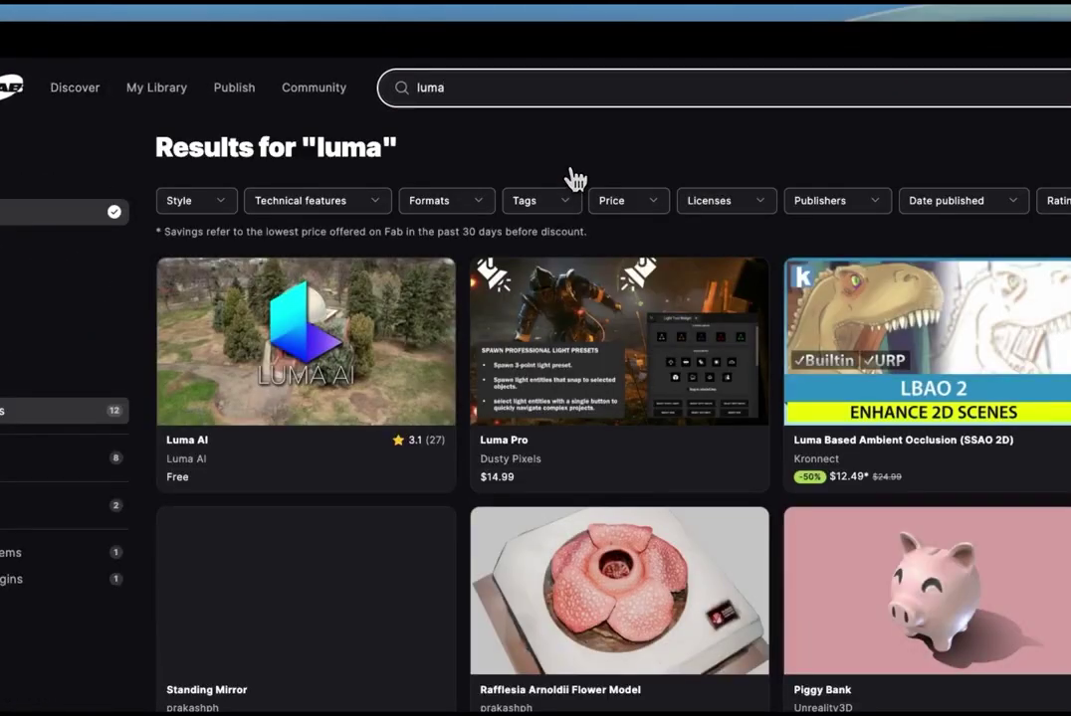
{"action": "left_click", "coordinate": [360, 377]}
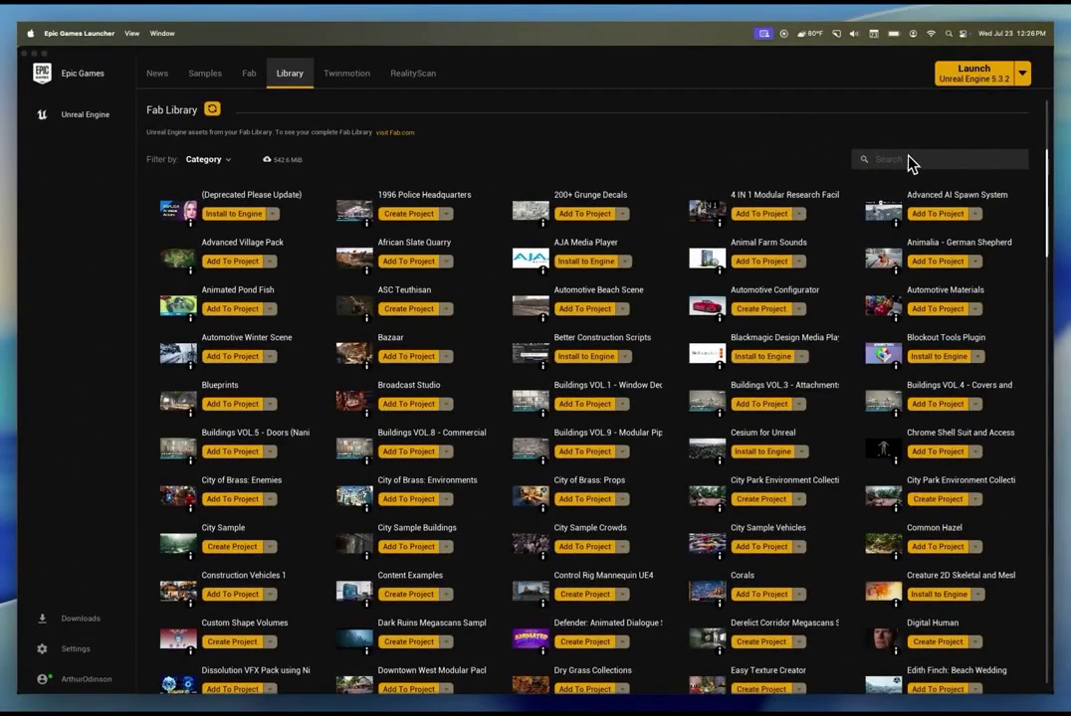
Search the launcher's Fab Library for "luma" and check the plugins installed for Unreal Engine 5.3.2.
{"action": "left_click", "coordinate": [906, 160]}
{"action": "type", "text": "luma"}
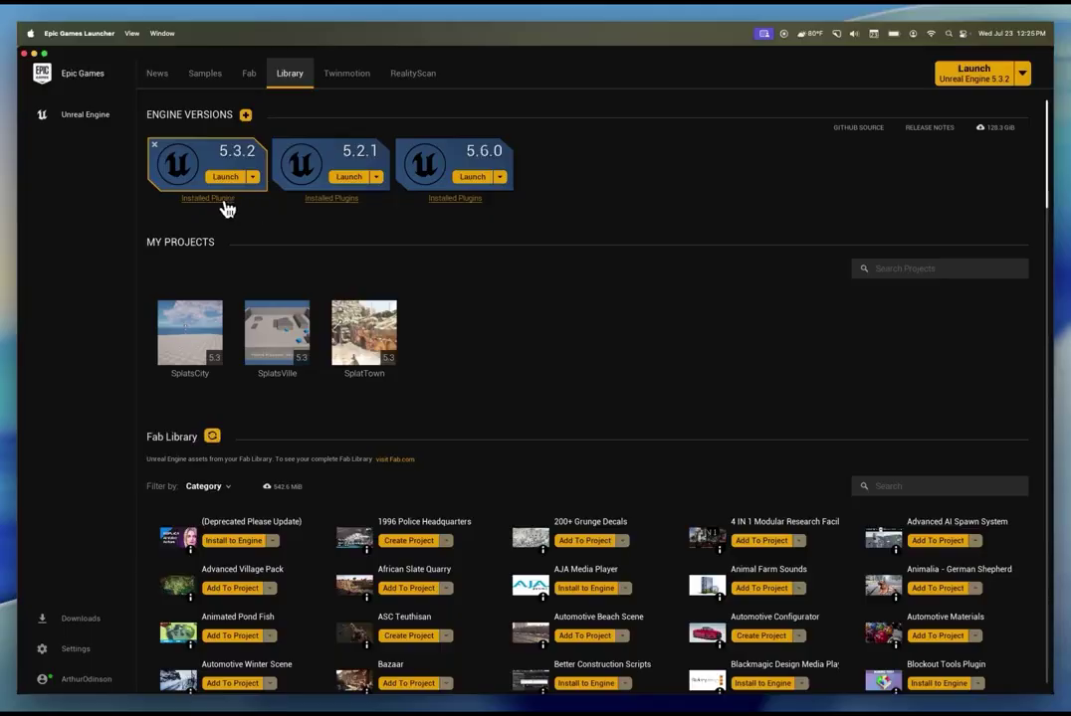
{"action": "left_click", "coordinate": [217, 200]}
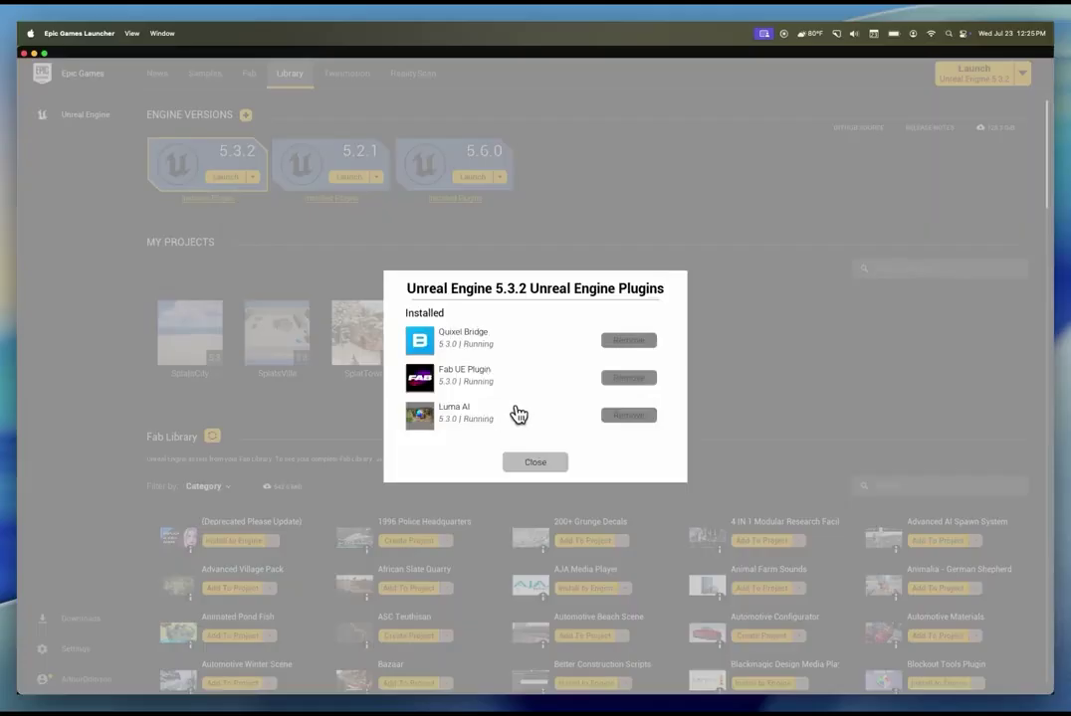
{"action": "left_click", "coordinate": [536, 462]}
Launch Unreal Engine 5.3.2, choose the Third Person game template and replace the default project name with "Spla".
{"action": "left_click", "coordinate": [977, 80]}
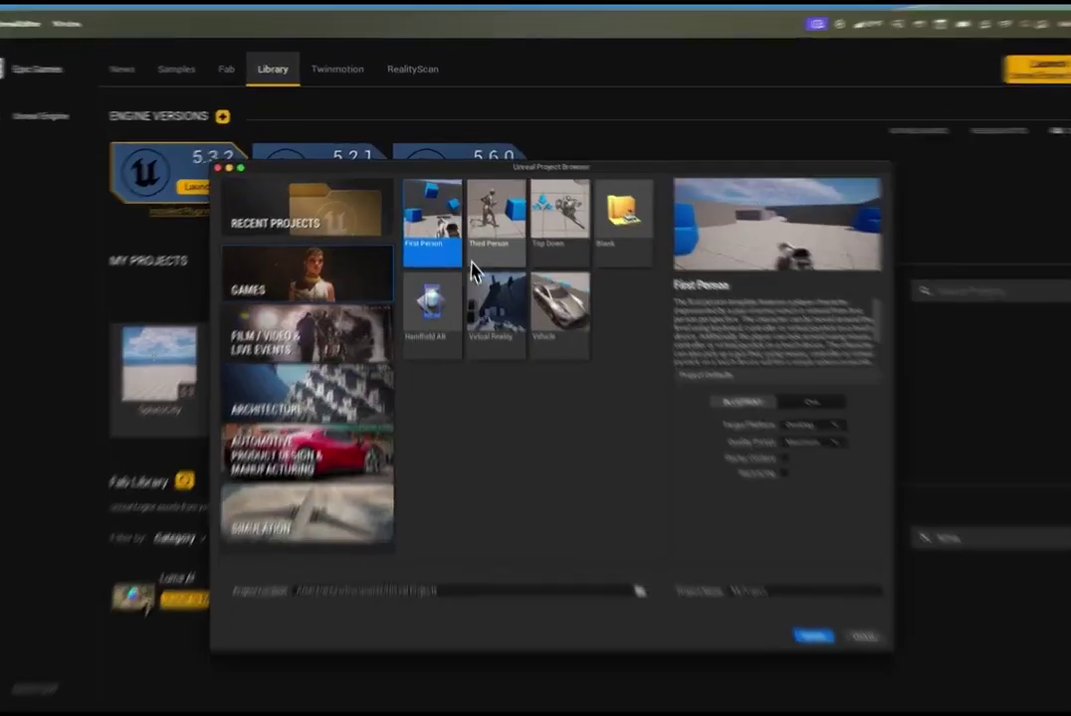
{"action": "left_click", "coordinate": [487, 229]}
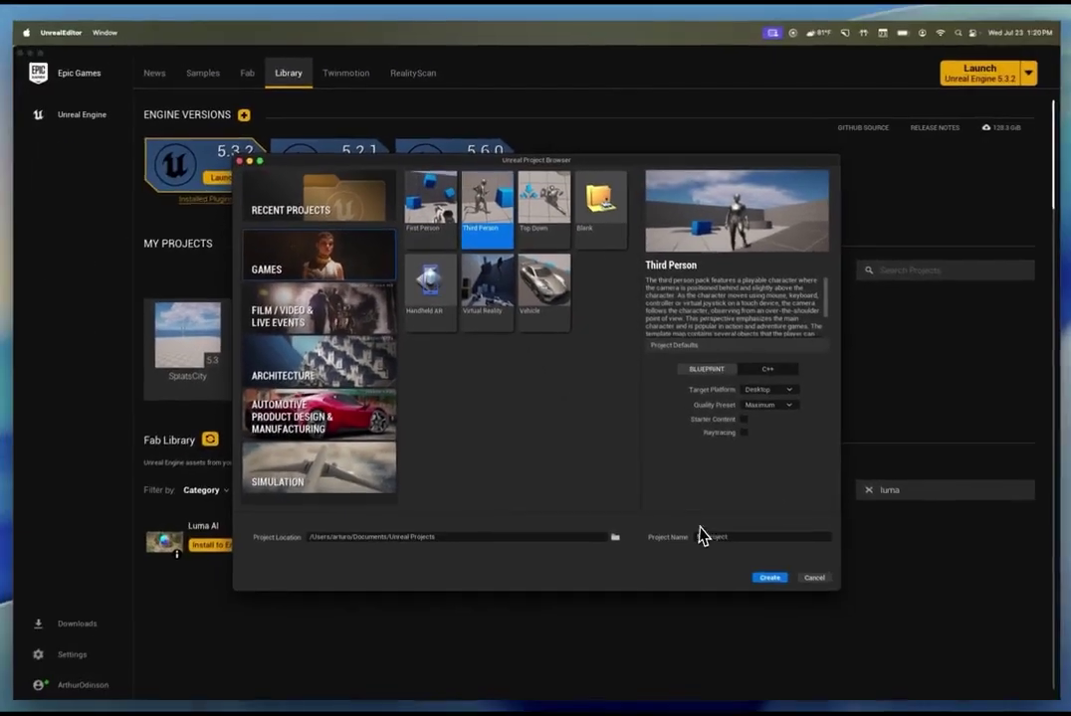
{"action": "double_click", "coordinate": [732, 566]}
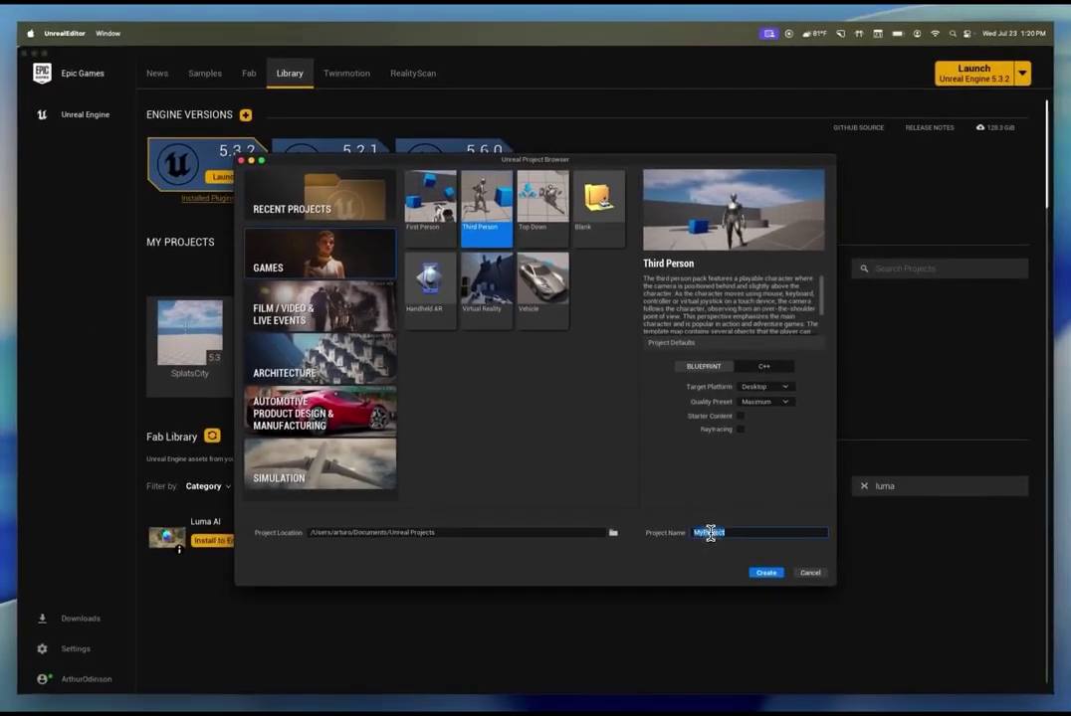
{"action": "key", "text": "BackSpace"}
{"action": "type", "text": "Spla"}
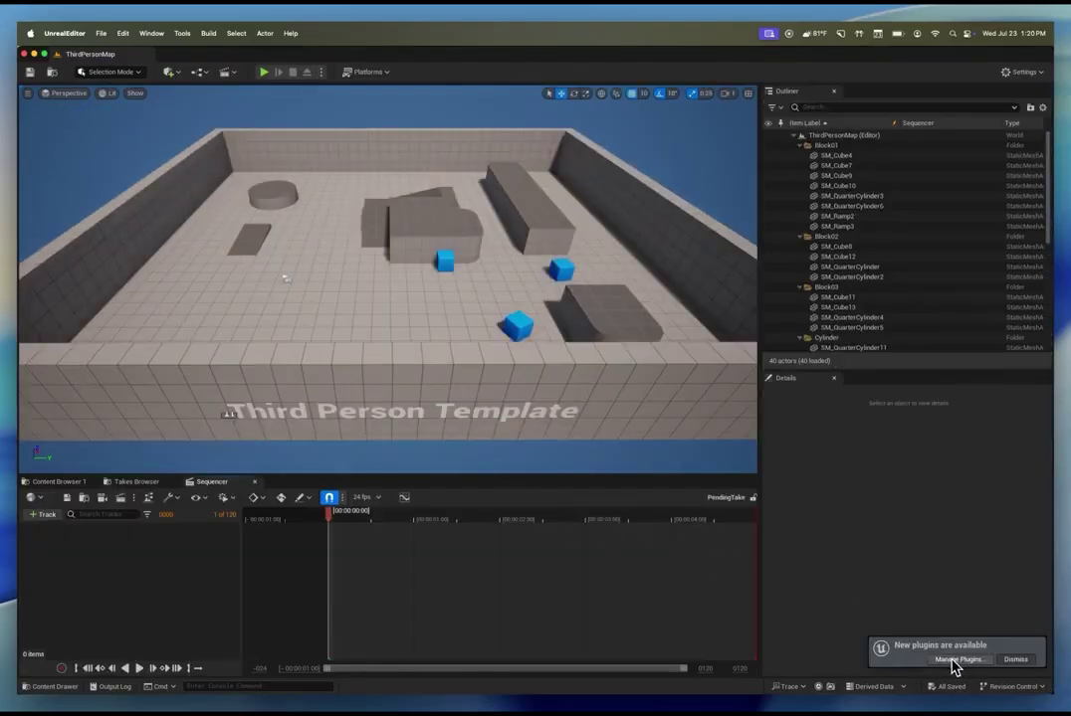
Enable the Luma AI Plugin, accept its beta version, restart the editor and close the plugin manager.
{"action": "left_click", "coordinate": [953, 661]}
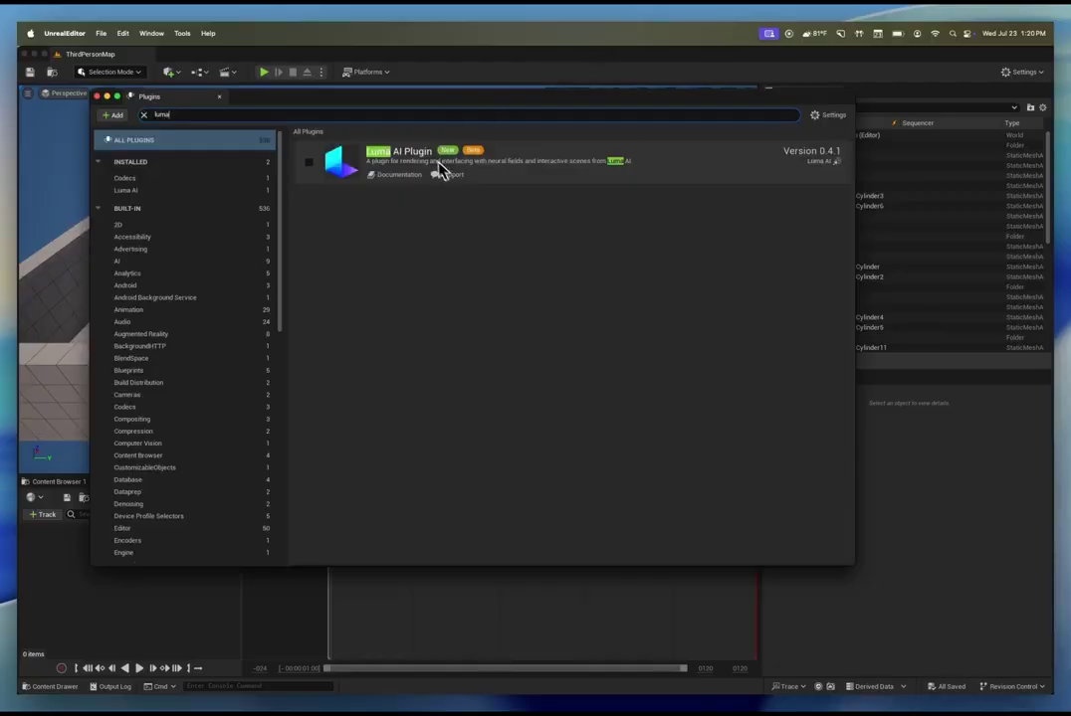
{"action": "left_click", "coordinate": [310, 163]}
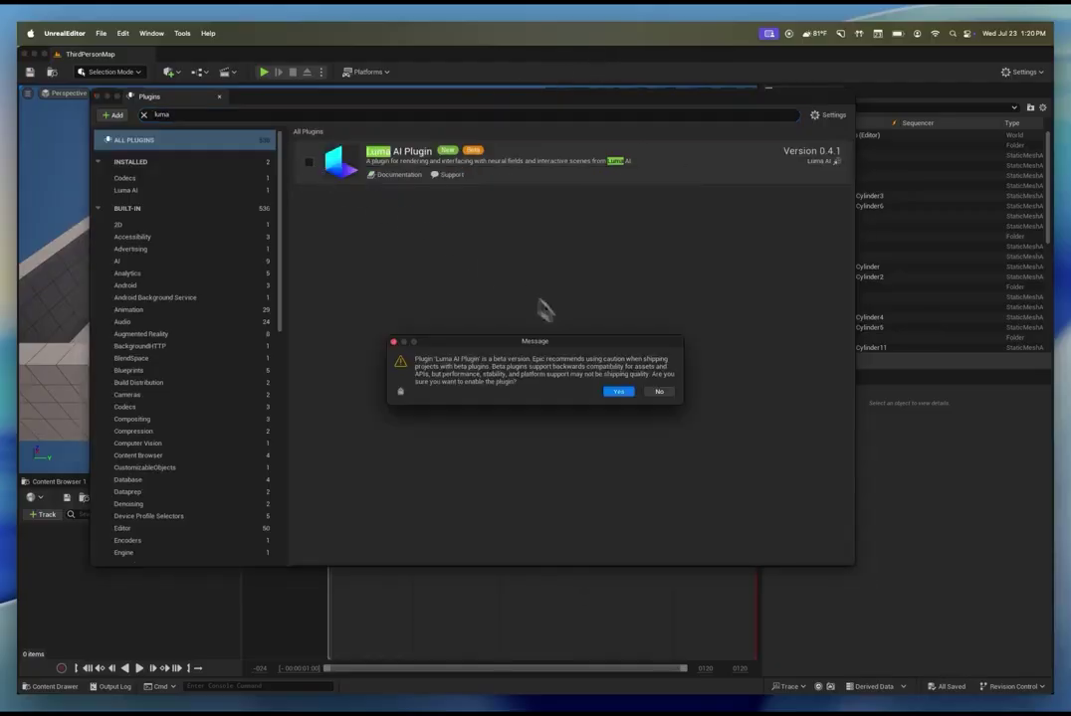
{"action": "left_click", "coordinate": [617, 393]}
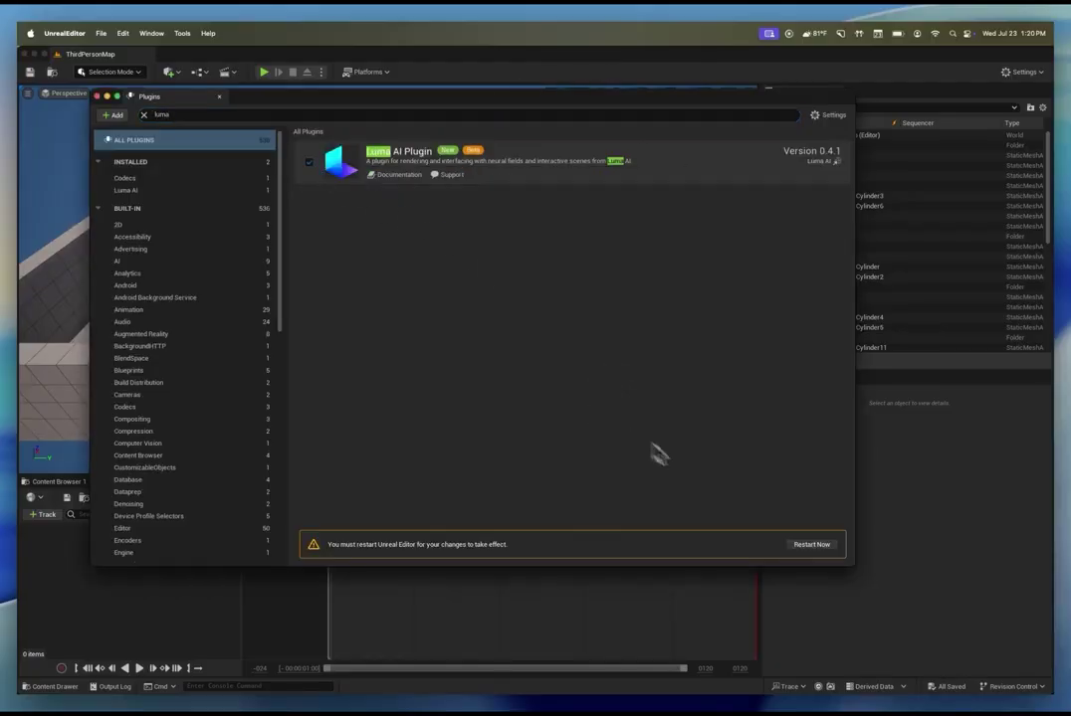
{"action": "left_click", "coordinate": [811, 546]}
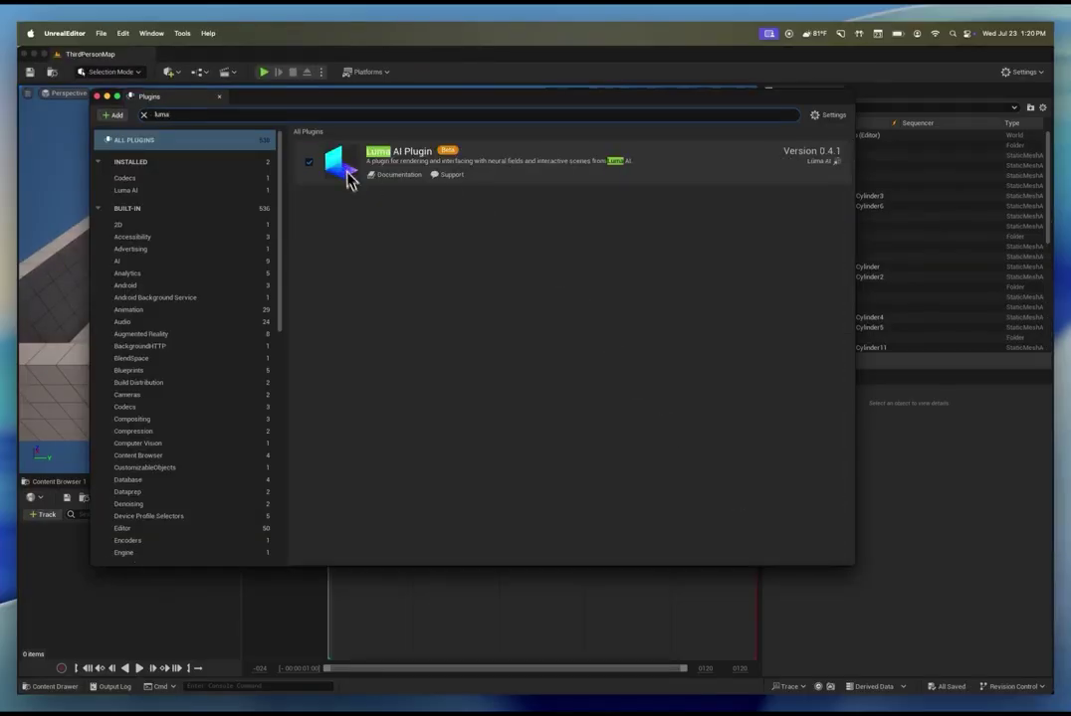
{"action": "left_click", "coordinate": [219, 97]}
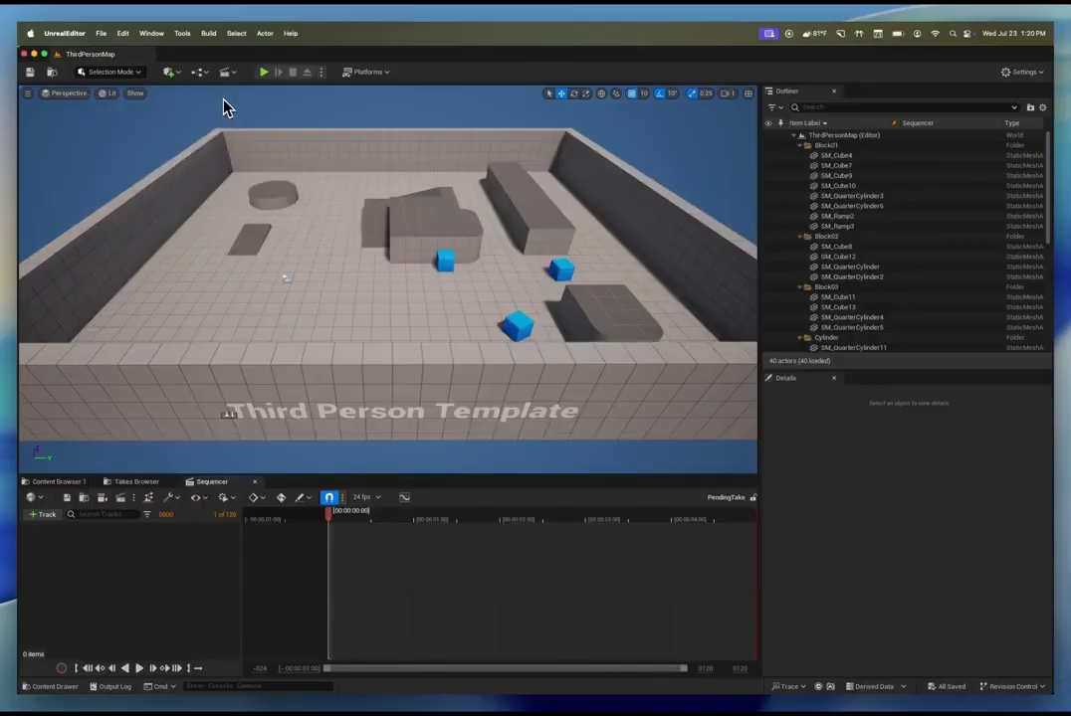
Reopen the plugin manager, search for "luma" to check whether the Luma AI Plugin is enabled, and close it.
{"action": "left_click", "coordinate": [123, 34]}
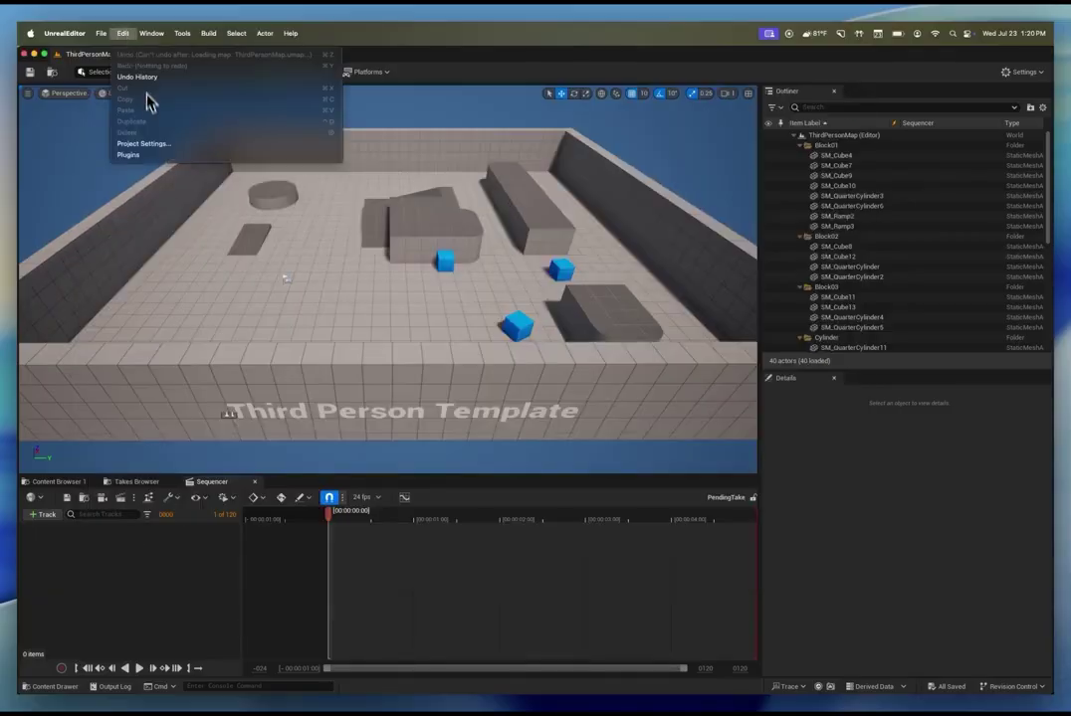
{"action": "left_click", "coordinate": [128, 155]}
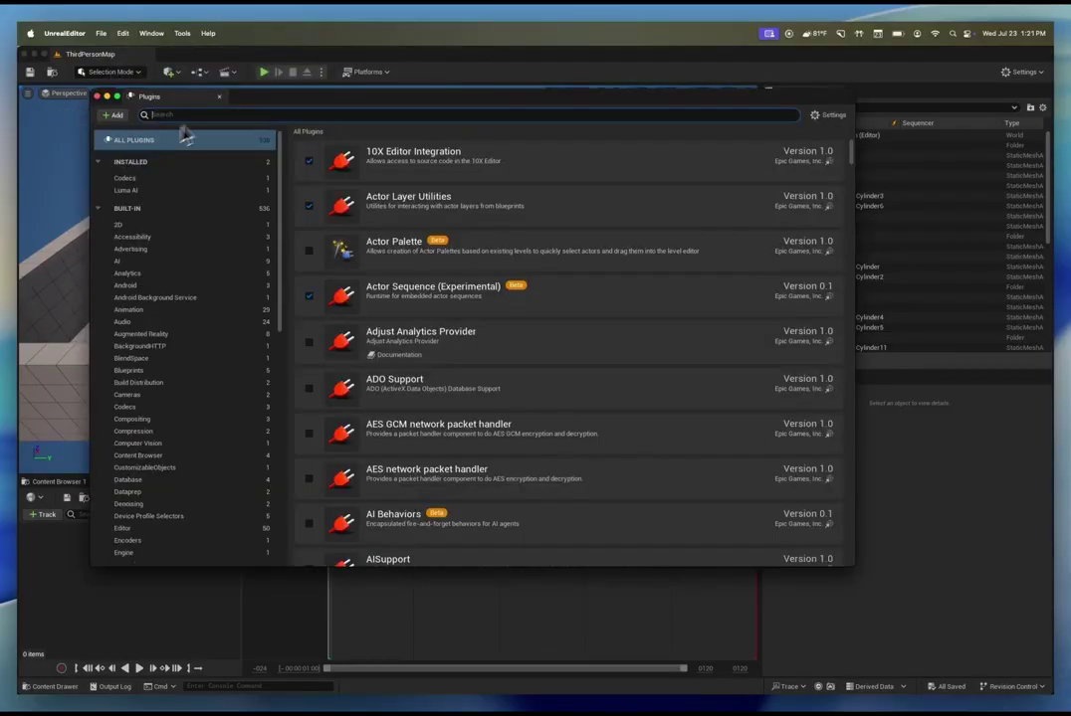
{"action": "type", "text": "luma"}
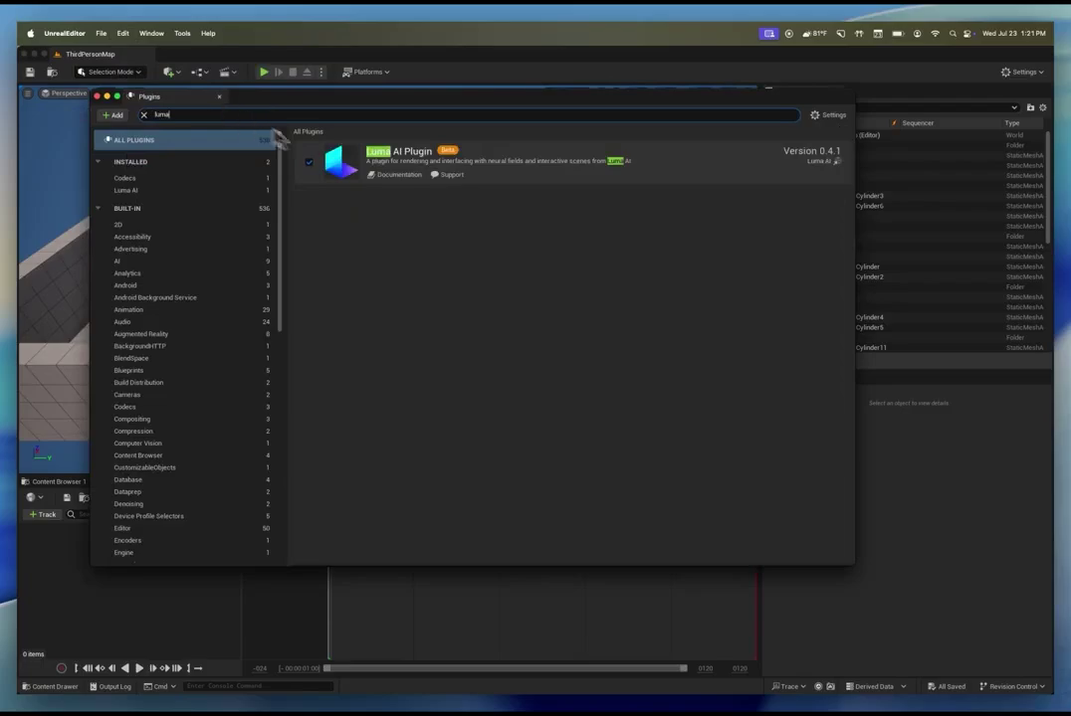
{"action": "left_click", "coordinate": [97, 97]}
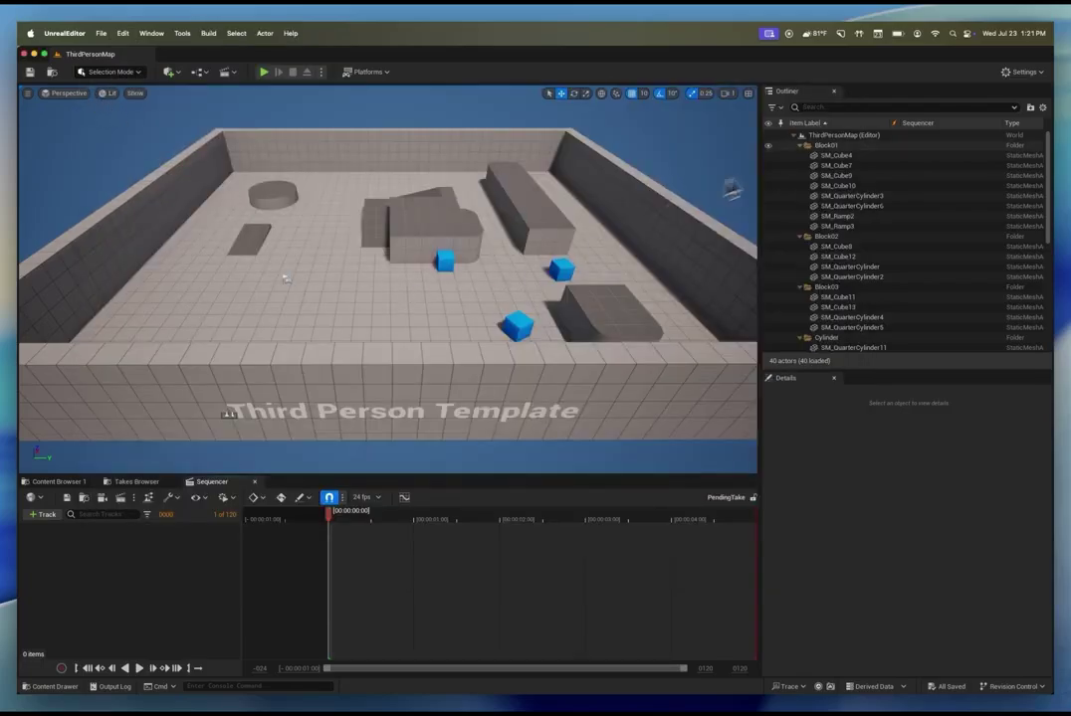
Collapse the Block01, Block02, Block03 and Cylinder folders in the Outliner.
{"action": "left_click", "coordinate": [799, 145]}
{"action": "left_click", "coordinate": [799, 157]}
{"action": "left_click", "coordinate": [799, 167]}
{"action": "left_click", "coordinate": [799, 176]}
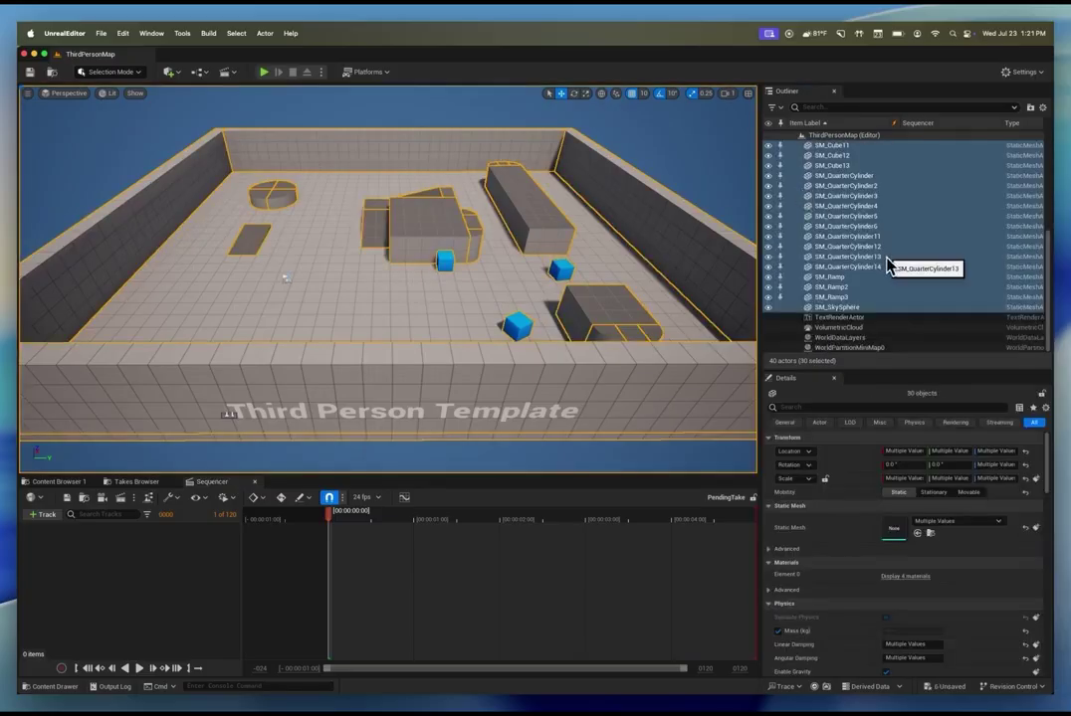
Delete the selected template static meshes and import 7_14_2025-ss.ply from the Gaussian Splats folder into the Content folder.
{"action": "key", "text": "Delete"}
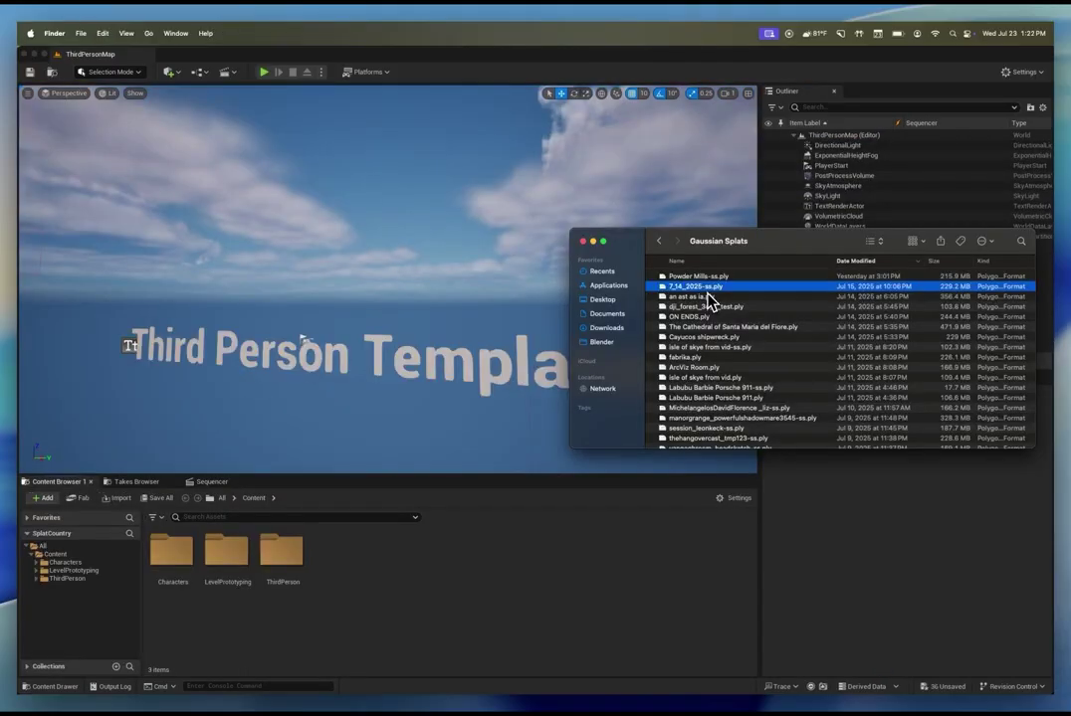
{"action": "left_click_drag", "start_coordinate": [711, 298], "coordinate": [428, 584]}
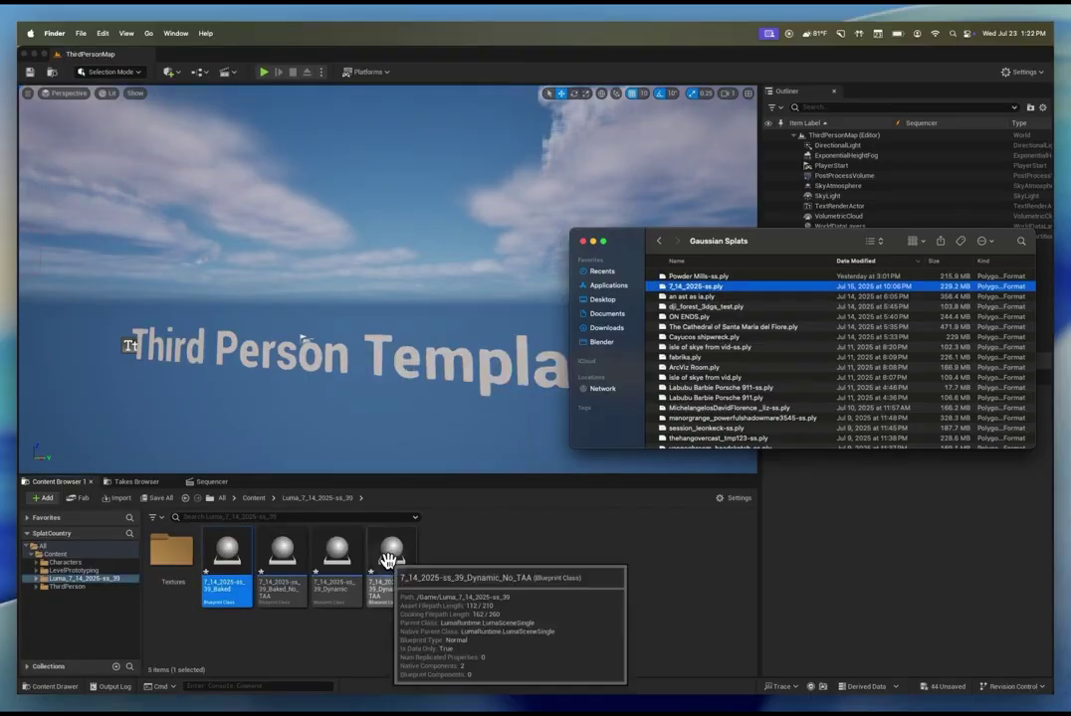
{"action": "left_click", "coordinate": [390, 557]}
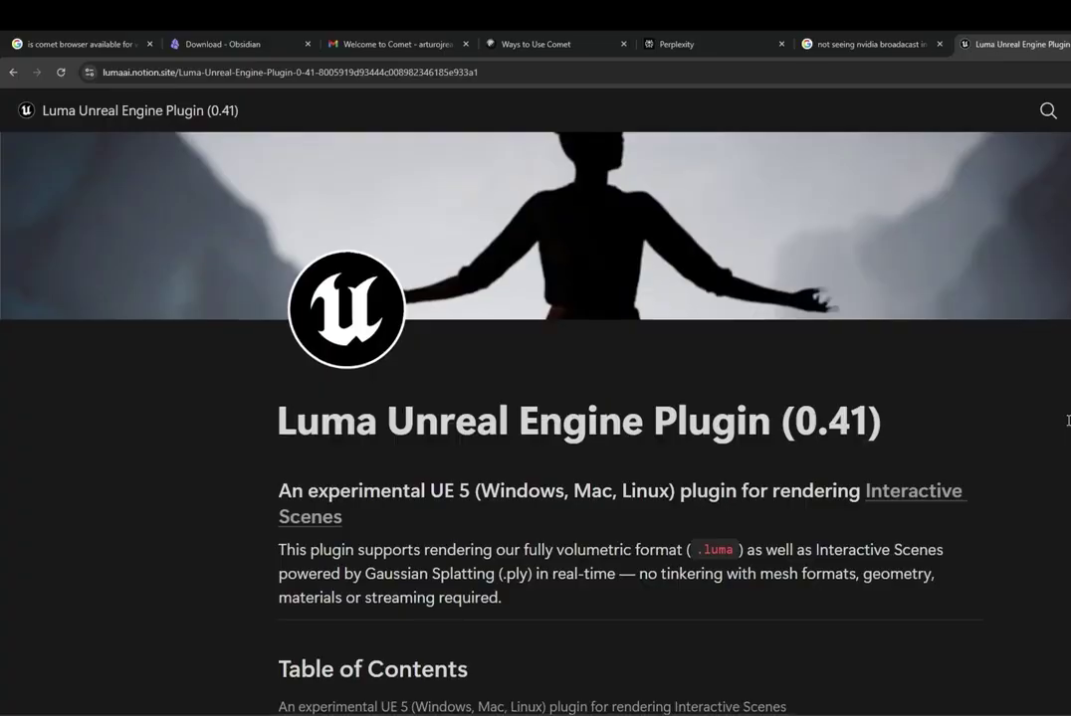
Switch to the browser and read the setup instructions in the Luma Unreal Engine Plugin (0.41) documentation.
{"action": "scroll", "coordinate": [1068, 420], "scroll_direction": "down", "scroll_amount": 5}
{"action": "scroll", "coordinate": [1067, 420], "scroll_direction": "down", "scroll_amount": 7}
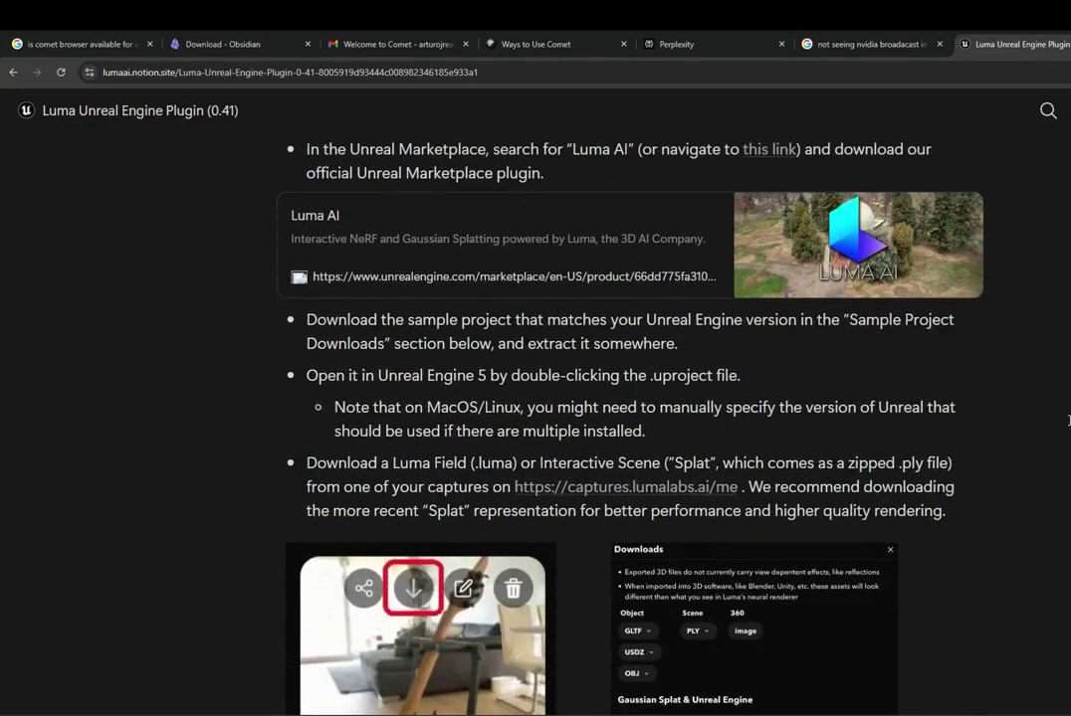
{"action": "scroll", "coordinate": [1067, 420], "scroll_direction": "down", "scroll_amount": 7}
{"action": "scroll", "coordinate": [1068, 420], "scroll_direction": "down", "scroll_amount": 2}
Place the 7_14_2025-ss_39_Dynamic_No_TAA blueprint in the level and move it to Y 1740, Z -340.
{"action": "left_click_drag", "start_coordinate": [391, 559], "coordinate": [333, 338]}
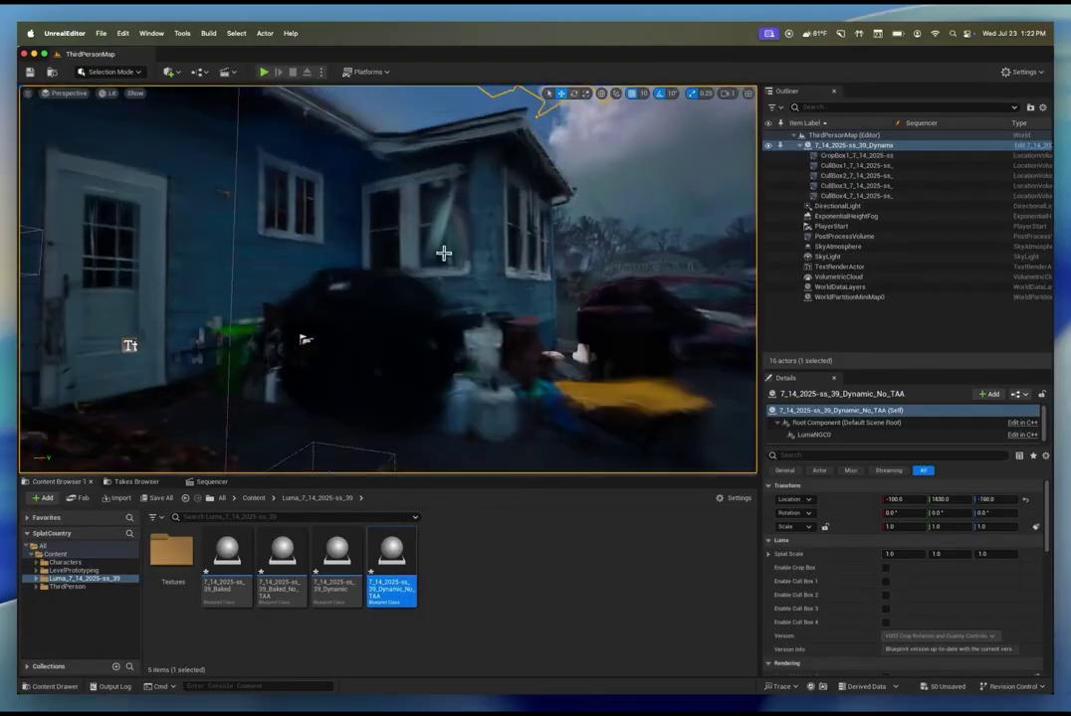
{"action": "right_click_drag", "start_coordinate": [444, 253], "coordinate": [444, 253]}
{"action": "right_click_drag", "start_coordinate": [460, 399], "coordinate": [459, 399]}
{"action": "right_click_drag", "start_coordinate": [460, 399], "coordinate": [460, 399]}
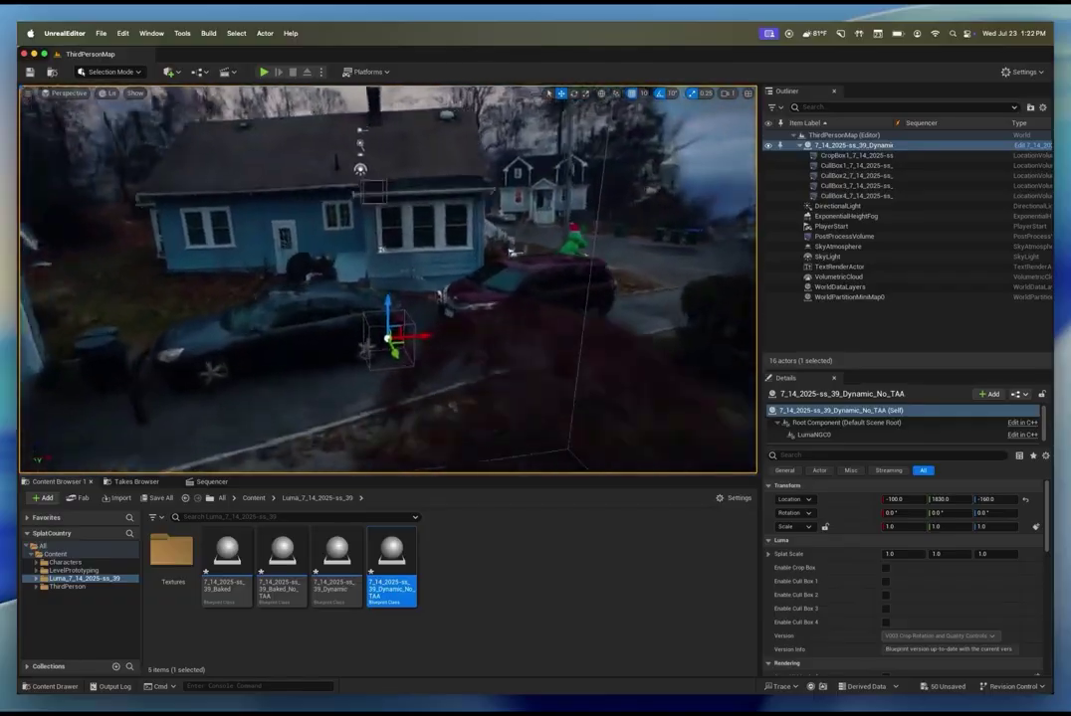
{"action": "mouse_move", "coordinate": [394, 354]}
{"action": "left_mouse_down"}
{"action": "mouse_move", "coordinate": [394, 363]}
{"action": "mouse_move", "coordinate": [411, 344]}
{"action": "left_mouse_up"}
{"action": "right_click_drag", "start_coordinate": [417, 178], "coordinate": [417, 178]}
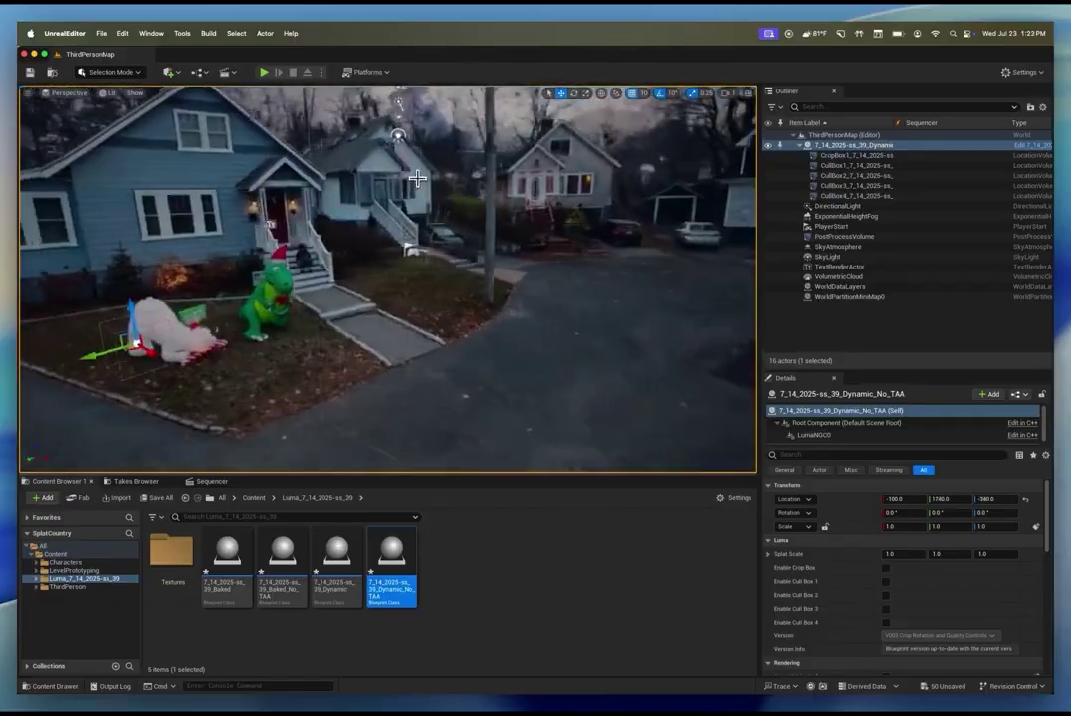
Play-test the level with the third-person character in the splat scene, then stop the session.
{"action": "left_click", "coordinate": [262, 71]}
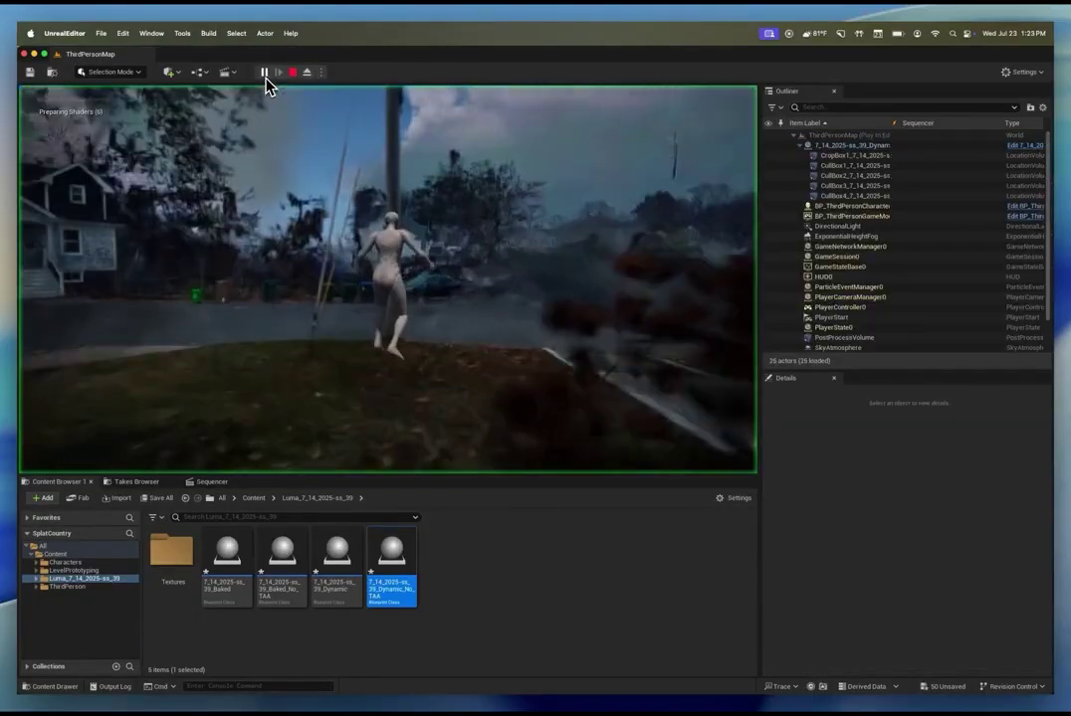
{"action": "left_click", "coordinate": [292, 71]}
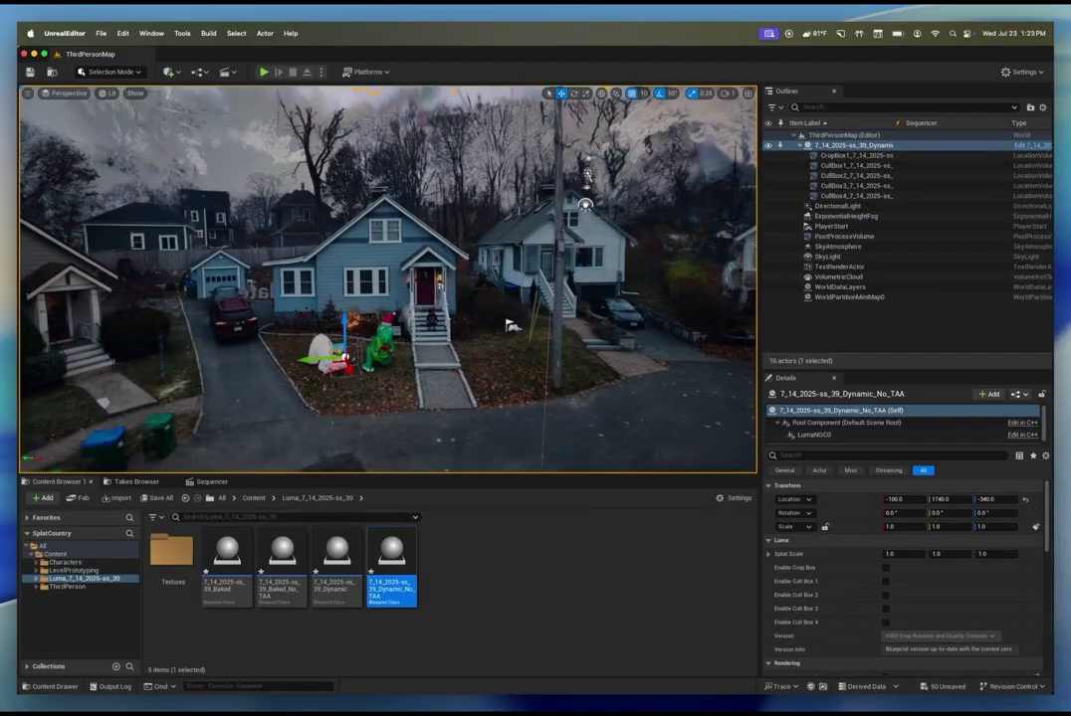
Return to the Content folder and bring in the 7_14_2025.glb mesh file from Downloads.
{"action": "left_click", "coordinate": [254, 497]}
{"action": "key", "text": "super+Tab"}
{"action": "left_click_drag", "start_coordinate": [690, 428], "coordinate": [433, 587]}
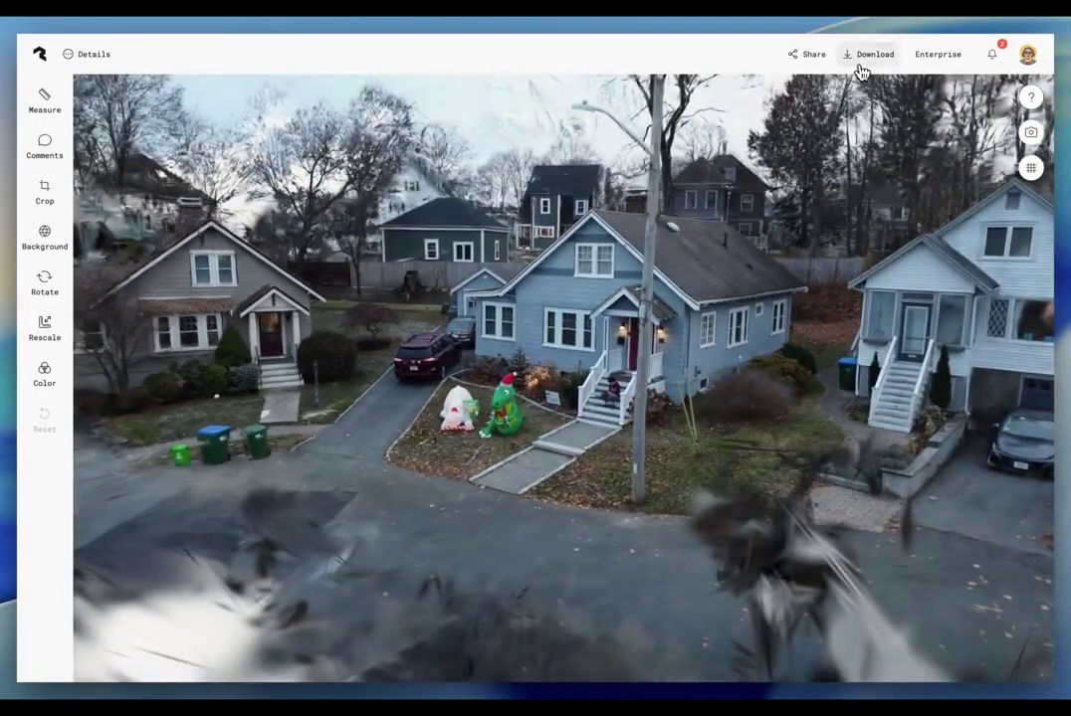
In Polycam, export the neighborhood capture as a GLTF mesh.
{"action": "left_click", "coordinate": [868, 54]}
{"action": "left_click", "coordinate": [390, 324]}
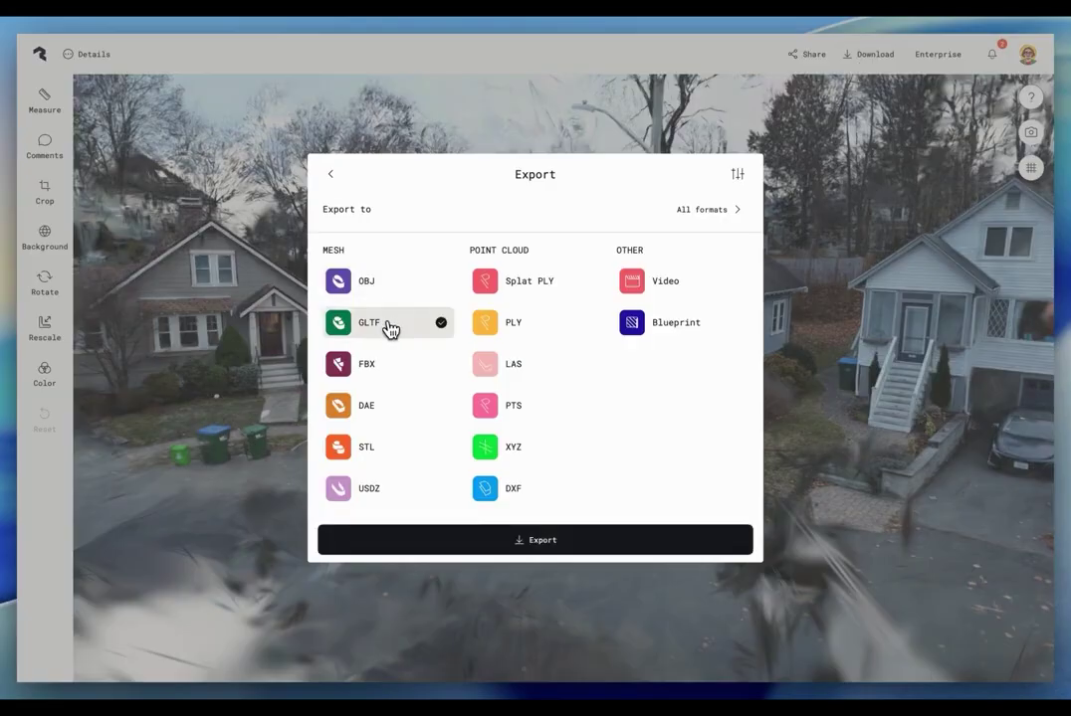
{"action": "left_click", "coordinate": [563, 550]}
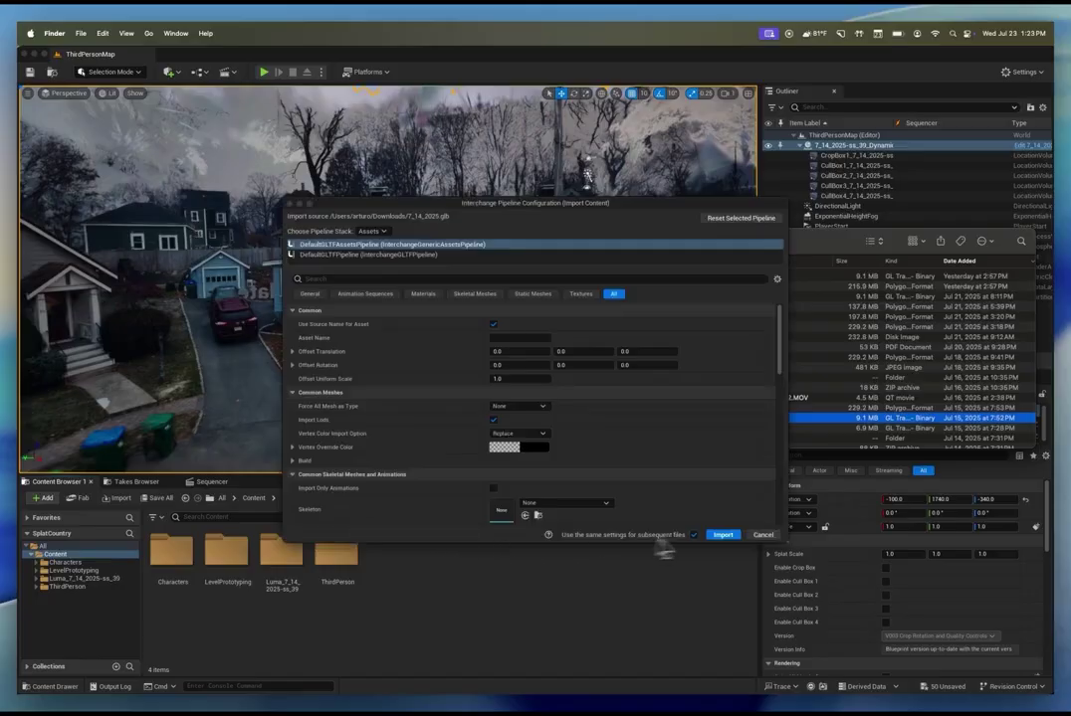
Import 7_14_2025.glb with the default GLTF pipeline settings and open the 7_14_2025 static mesh for inspection.
{"action": "left_click", "coordinate": [723, 533]}
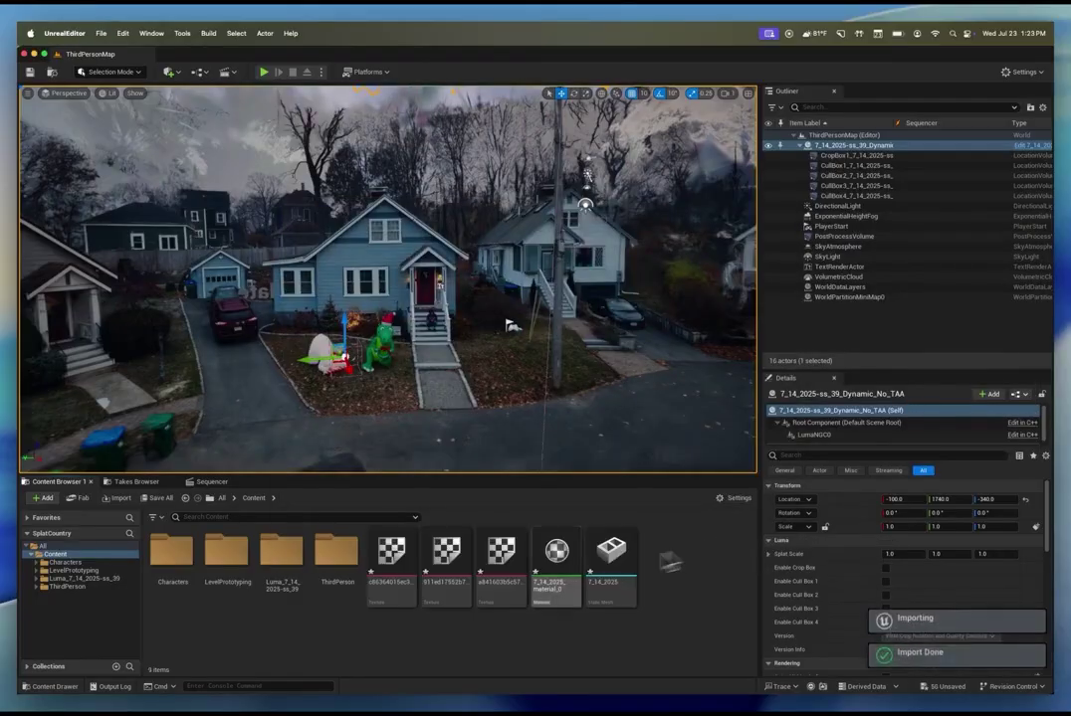
{"action": "mouse_move", "coordinate": [634, 583]}
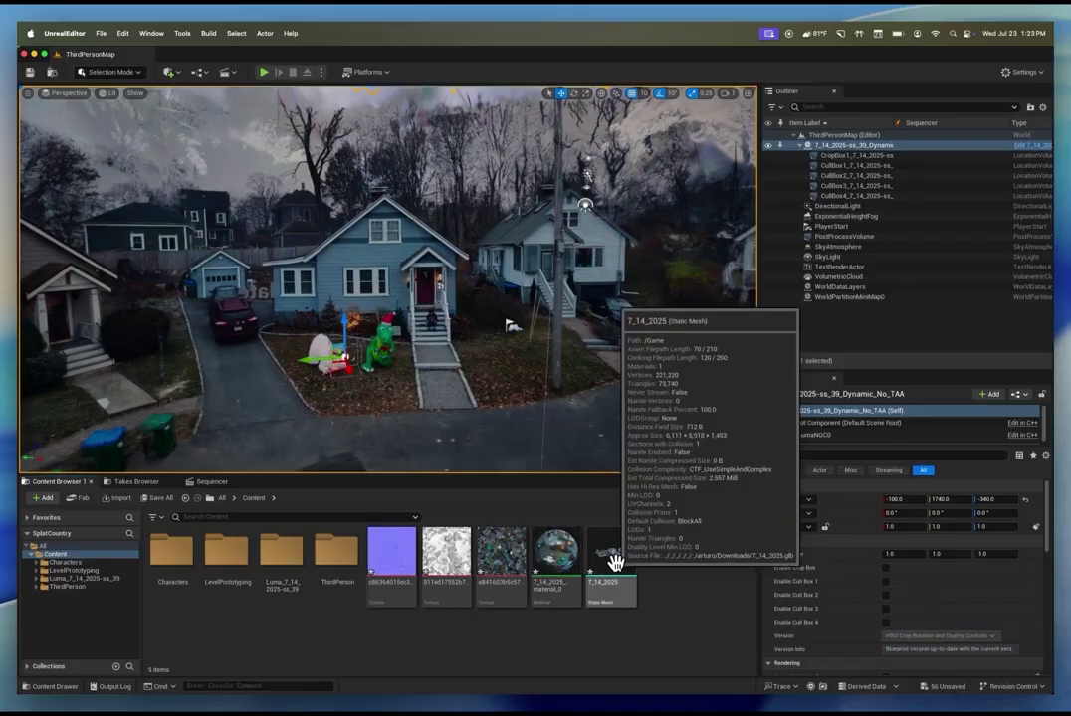
{"action": "double_click", "coordinate": [611, 565]}
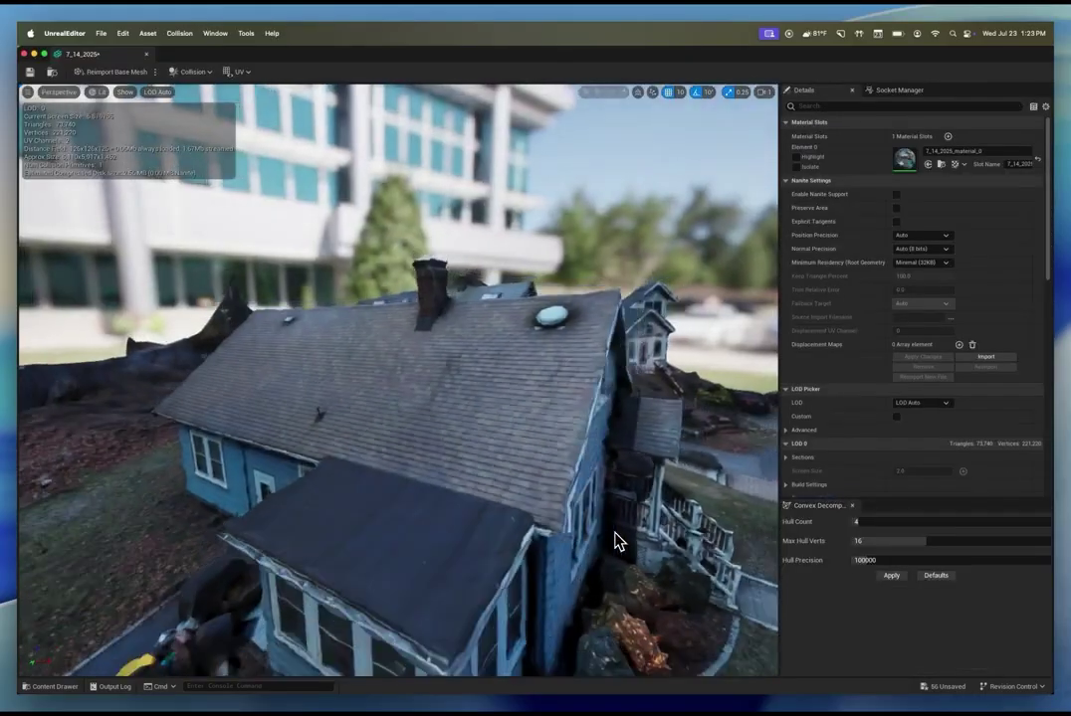
{"action": "right_click_drag", "start_coordinate": [615, 533], "coordinate": [615, 533]}
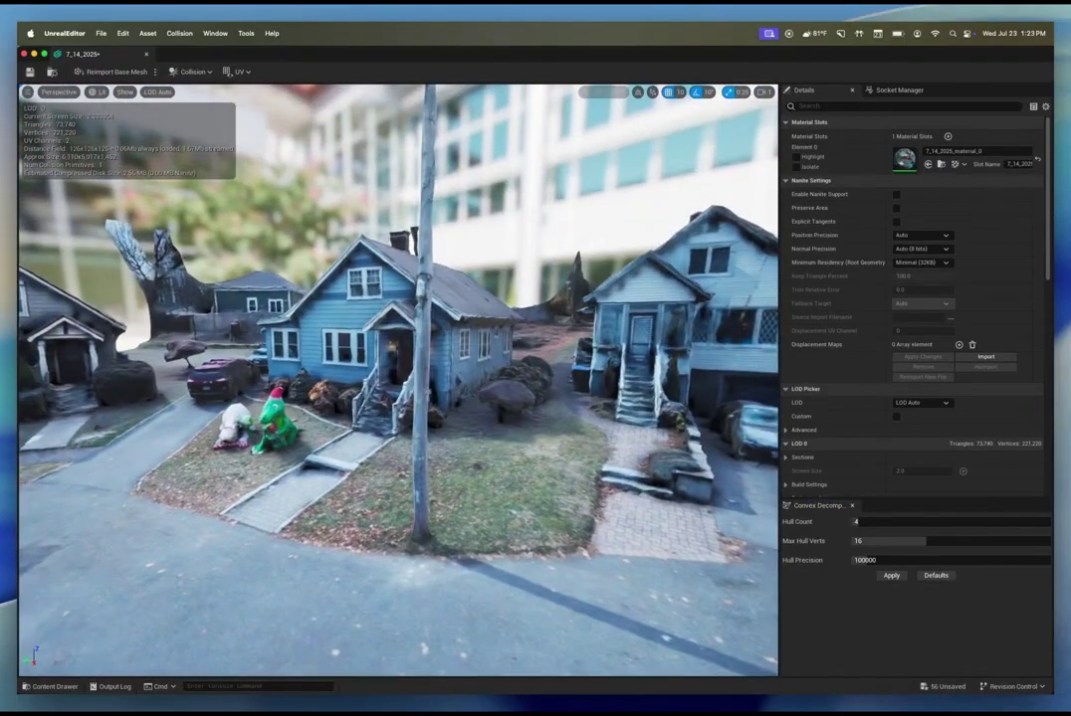
Find the static mesh's collision settings and set Collision Complexity to Use Complex Collision As Simple.
{"action": "left_click", "coordinate": [853, 108]}
{"action": "type", "text": "collision"}
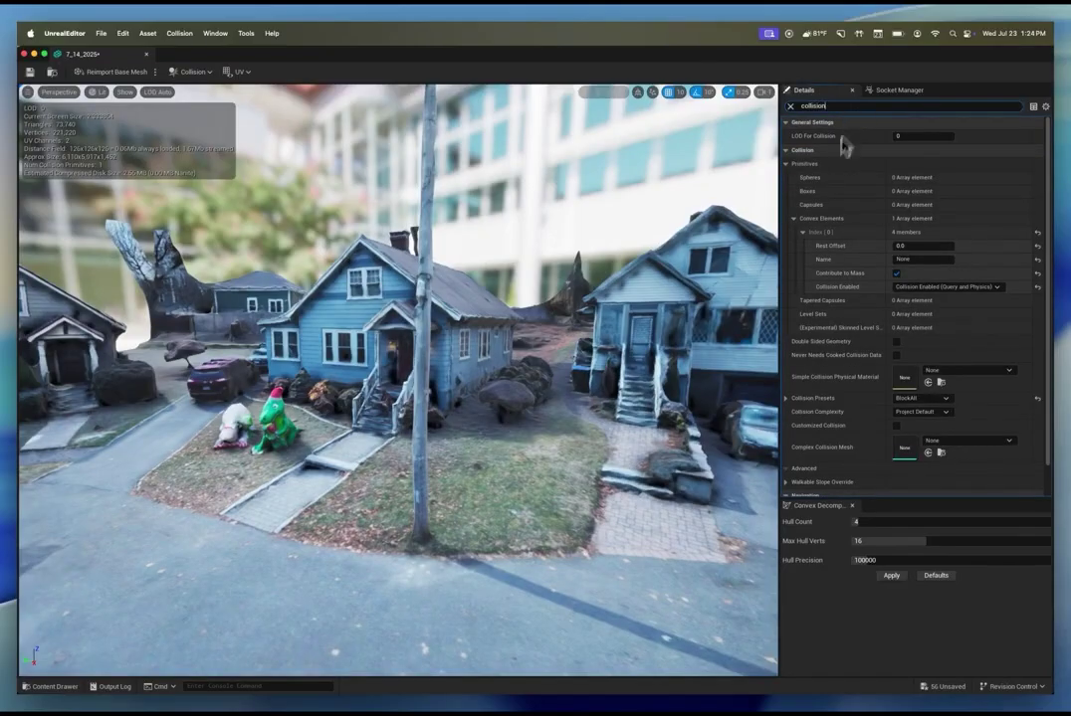
{"action": "left_click", "coordinate": [945, 413]}
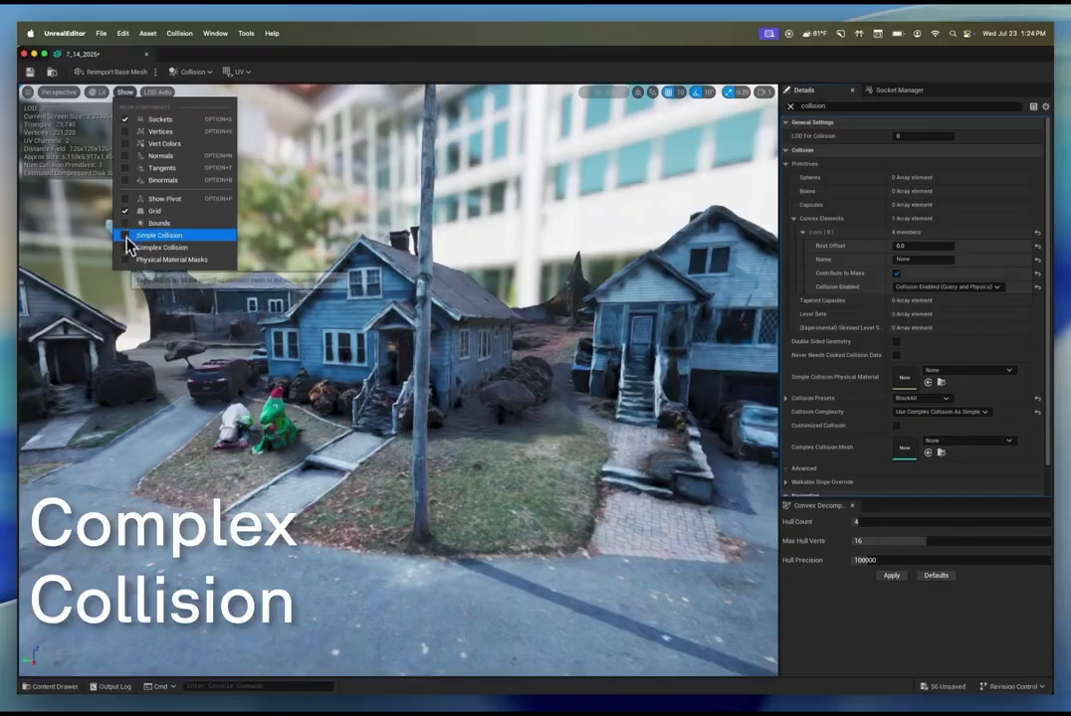
Display the complex collision wireframe on the static mesh and inspect it around the houses.
{"action": "left_click", "coordinate": [127, 248]}
{"action": "left_click", "coordinate": [394, 324]}
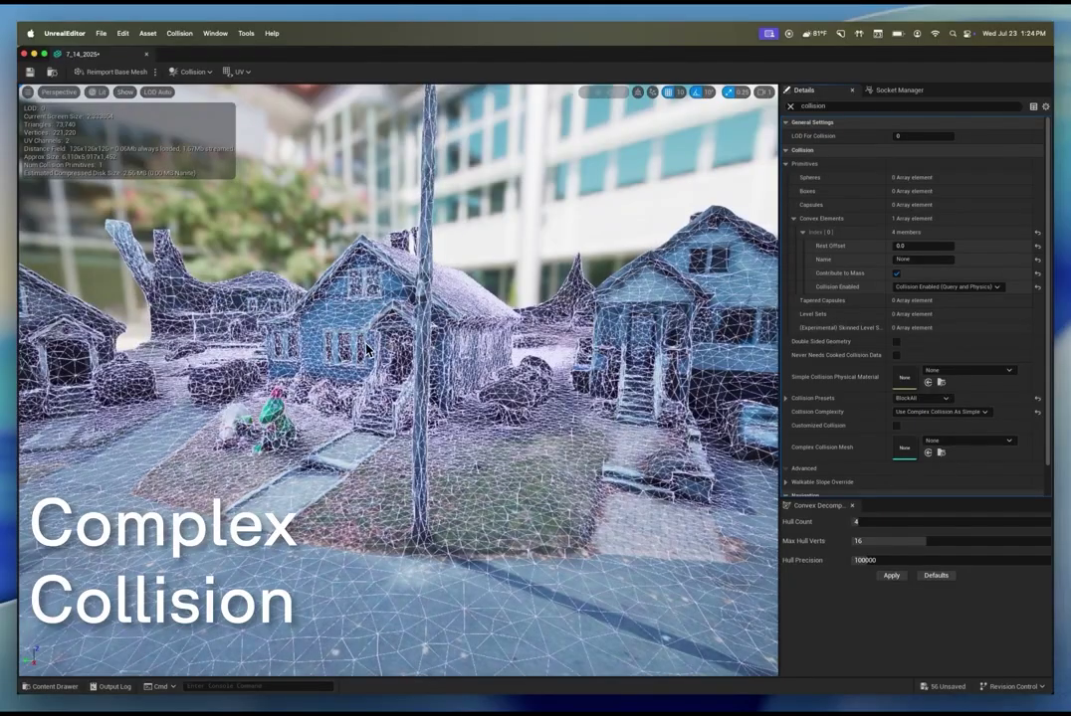
{"action": "right_click_drag", "start_coordinate": [462, 351], "coordinate": [463, 351]}
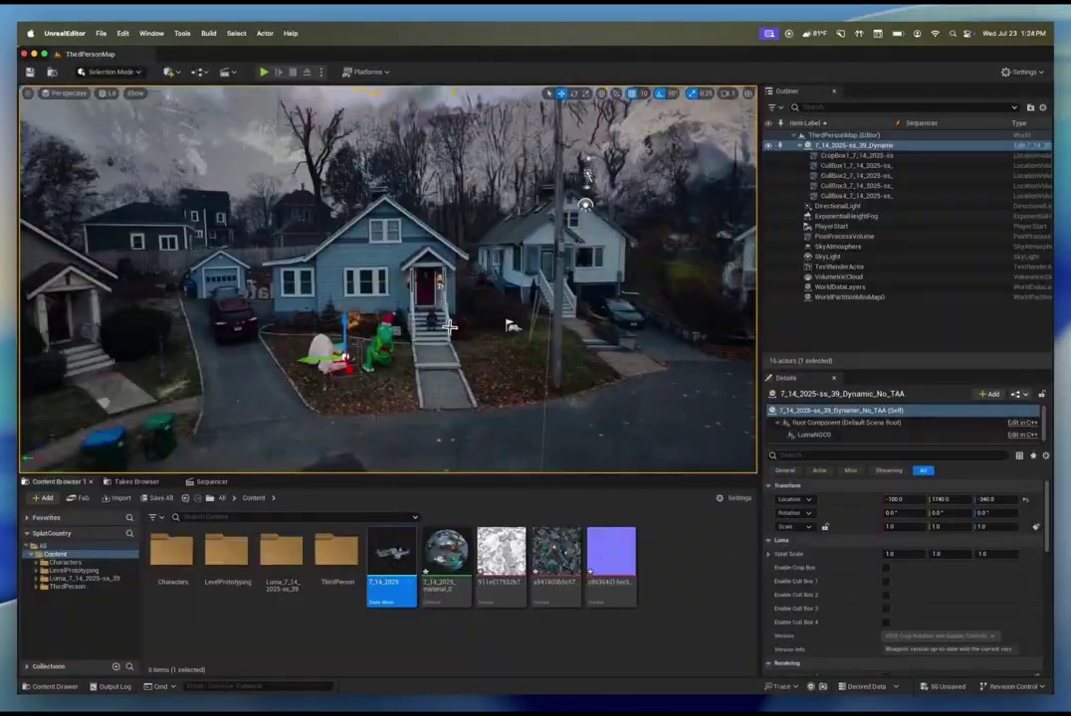
Place the 7_14_2025 static mesh in the level and align it with the splat at scale 0.9145, rotated about -1.29° in Z.
{"action": "right_click_drag", "start_coordinate": [450, 328], "coordinate": [449, 327]}
{"action": "left_click_drag", "start_coordinate": [401, 531], "coordinate": [372, 403]}
{"action": "right_click_drag", "start_coordinate": [433, 356], "coordinate": [432, 355]}
{"action": "left_click_drag", "start_coordinate": [320, 293], "coordinate": [320, 321]}
{"action": "left_click_drag", "start_coordinate": [311, 390], "coordinate": [398, 301]}
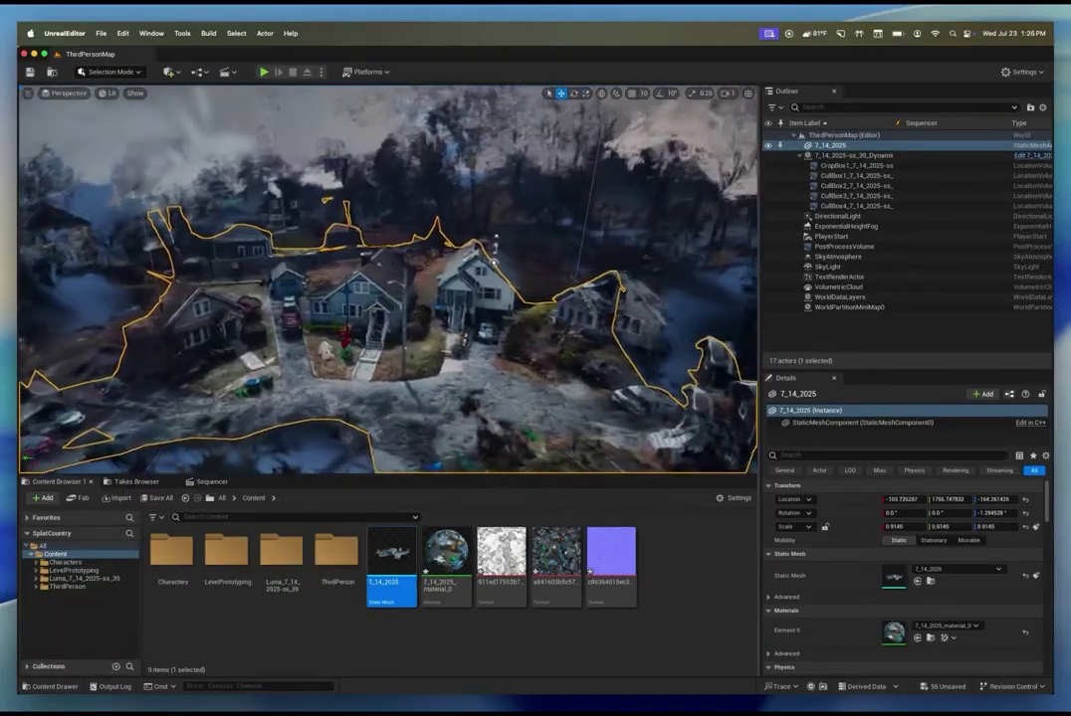
Rename the mesh neighborhood-collision and the splat neighborhood-splat, and enable Actor Hidden in Game for the collision mesh.
{"action": "right_click_drag", "start_coordinate": [388, 279], "coordinate": [473, 279]}
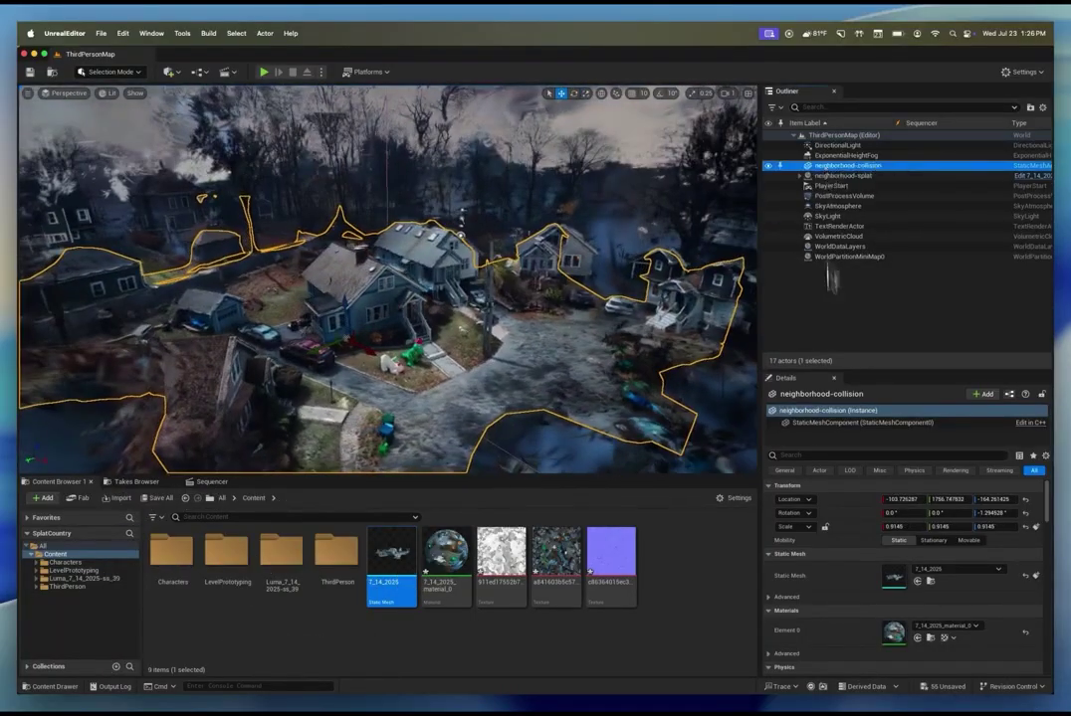
{"action": "type", "text": "r"}
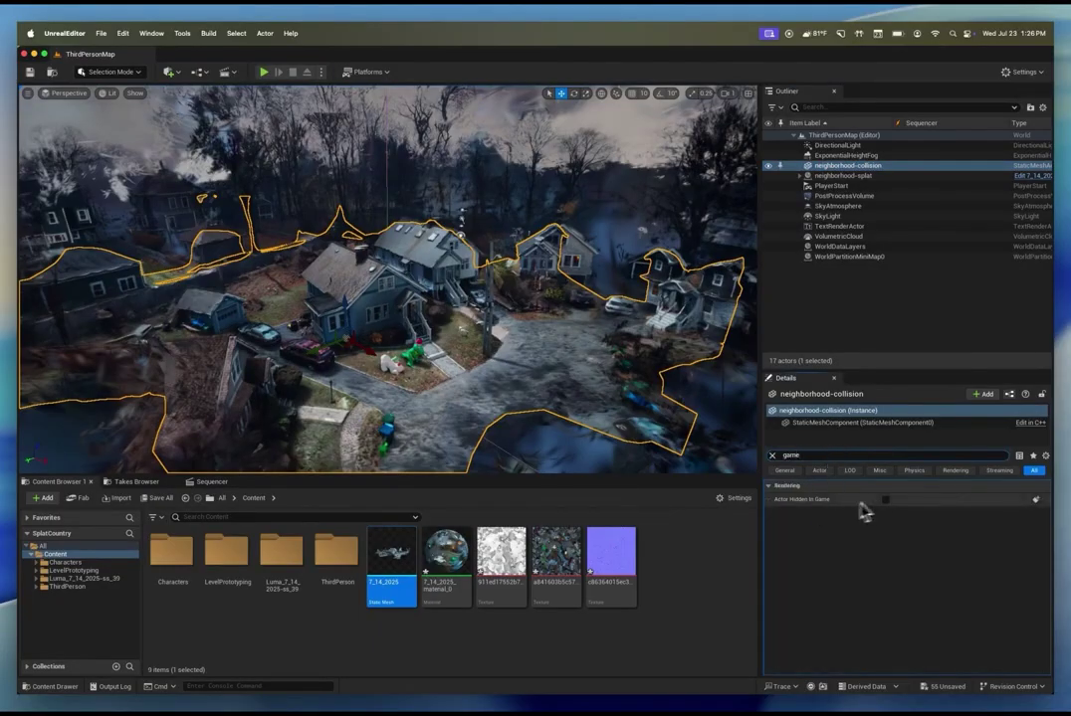
{"action": "left_click", "coordinate": [885, 501]}
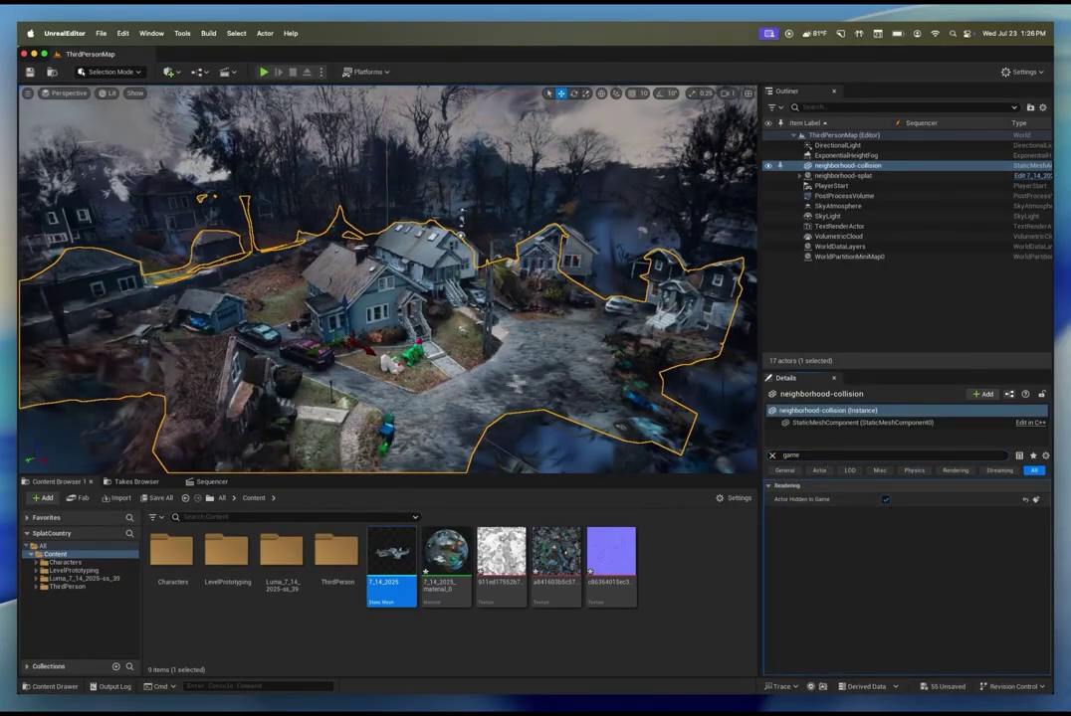
Play-test the level by running the character past the inflatable decorations and up the blue house's walkway.
{"action": "key", "text": "w"}
{"action": "mouse_move", "coordinate": [484, 374]}
{"action": "right_mouse_down"}
{"action": "mouse_move", "coordinate": [498, 376]}
{"action": "mouse_move", "coordinate": [484, 375]}
{"action": "right_mouse_up"}
{"action": "key", "text": "d"}
{"action": "key", "text": "s"}
{"action": "key", "text": "e"}
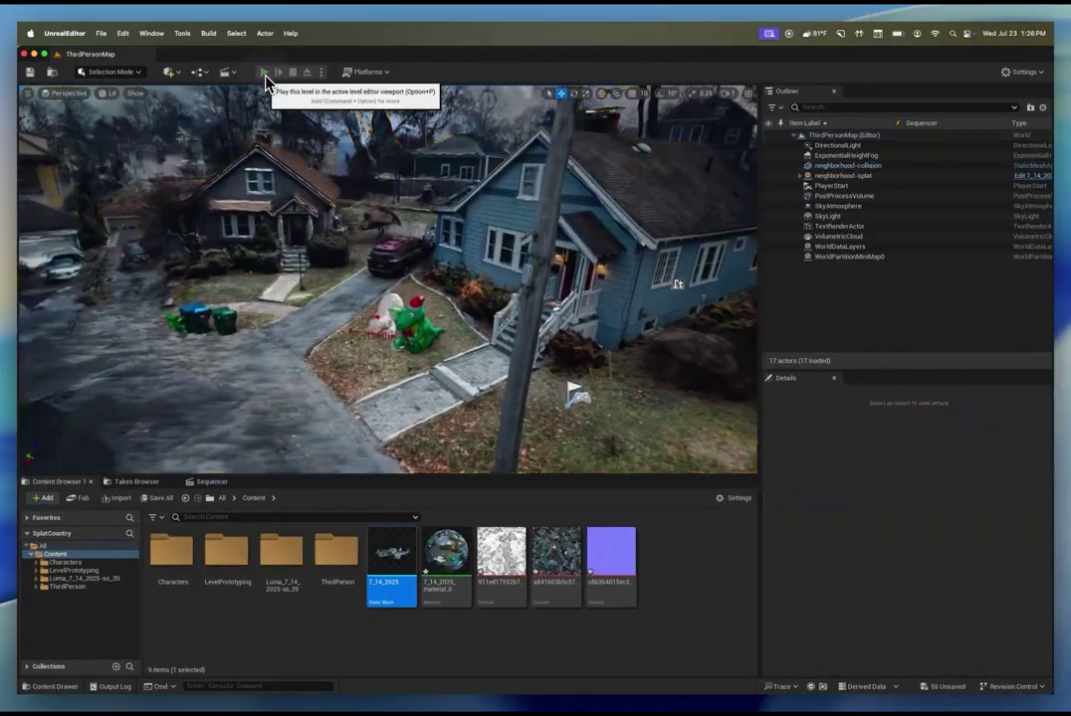
{"action": "left_click", "coordinate": [264, 72]}
{"action": "key", "text": "w"}
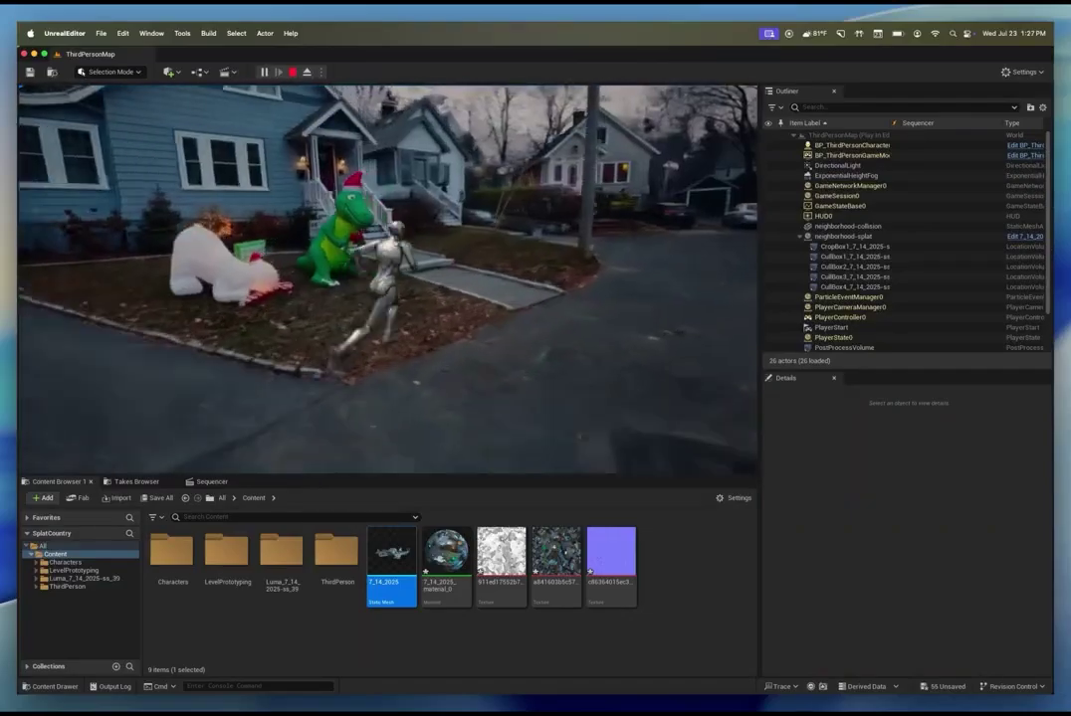
{"action": "key", "text": "a"}
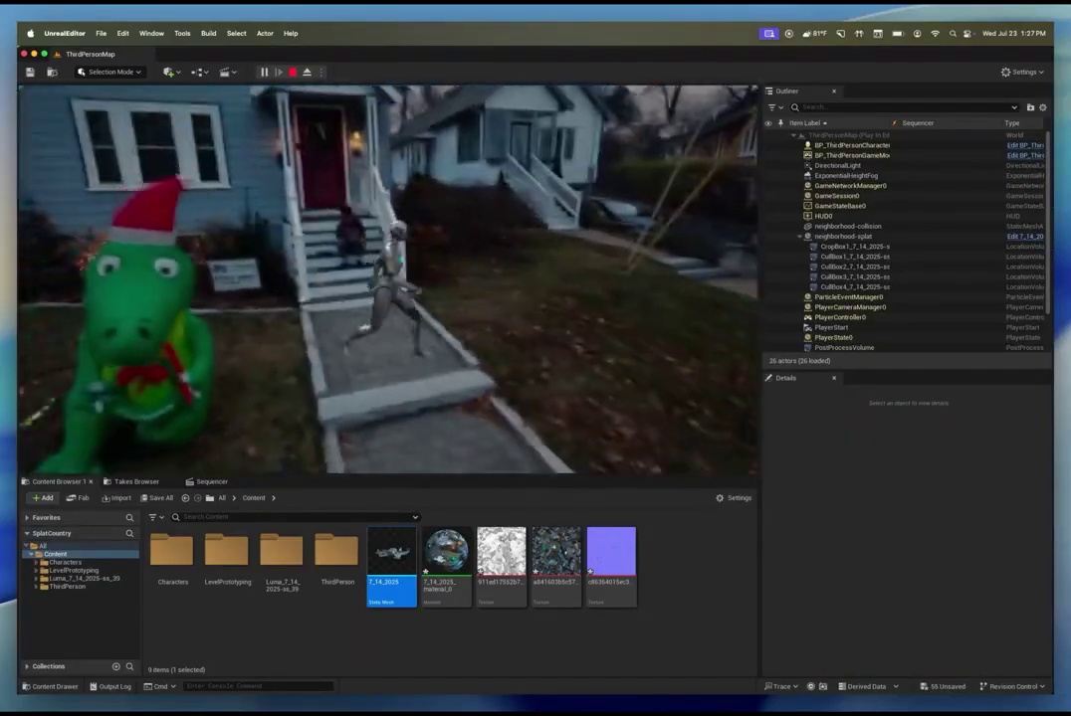
{"action": "key", "text": "d"}
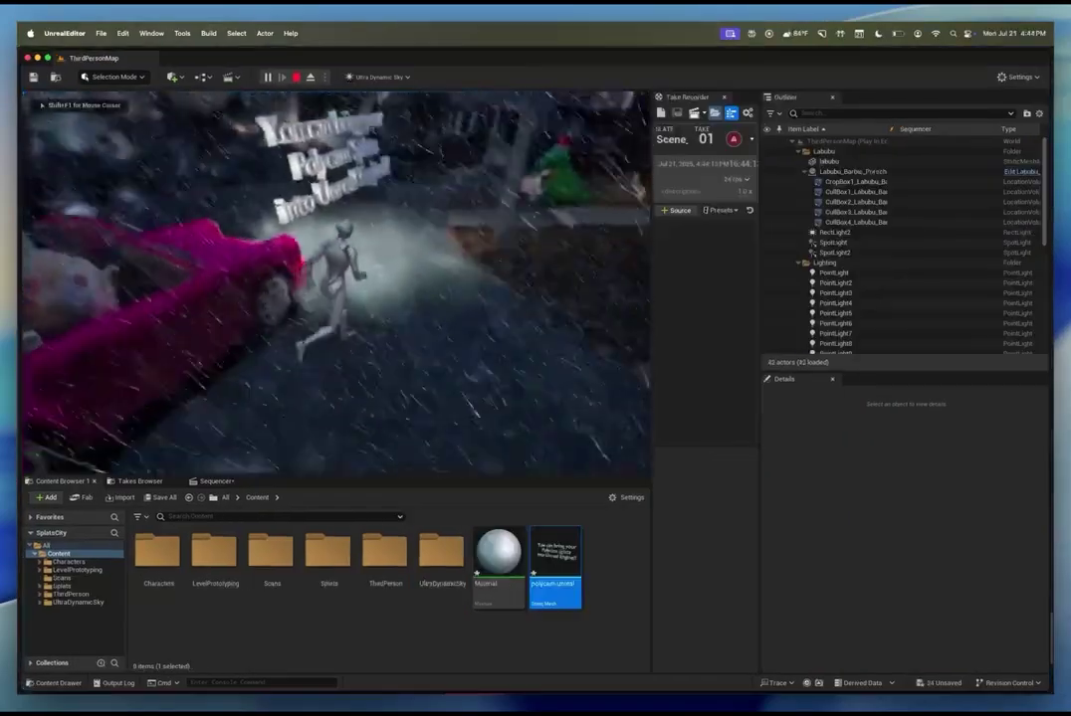
Run the character through the rainy SplatsCity demo level around the floating 3D text.
{"action": "key", "text": "s"}
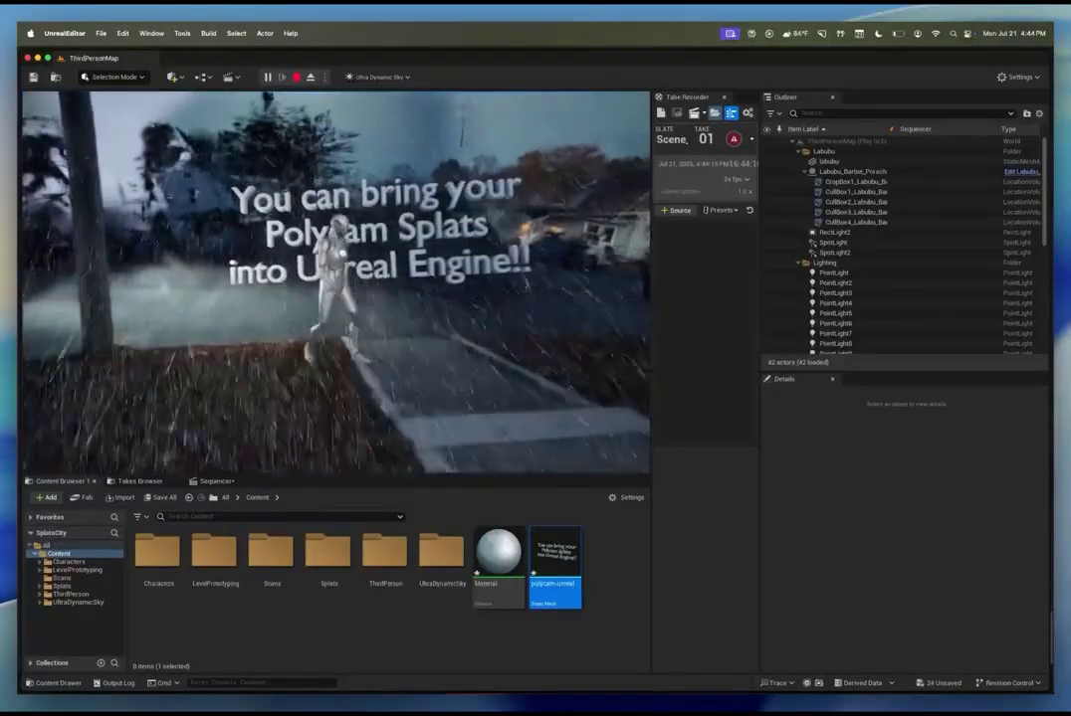
{"action": "key", "text": "w"}
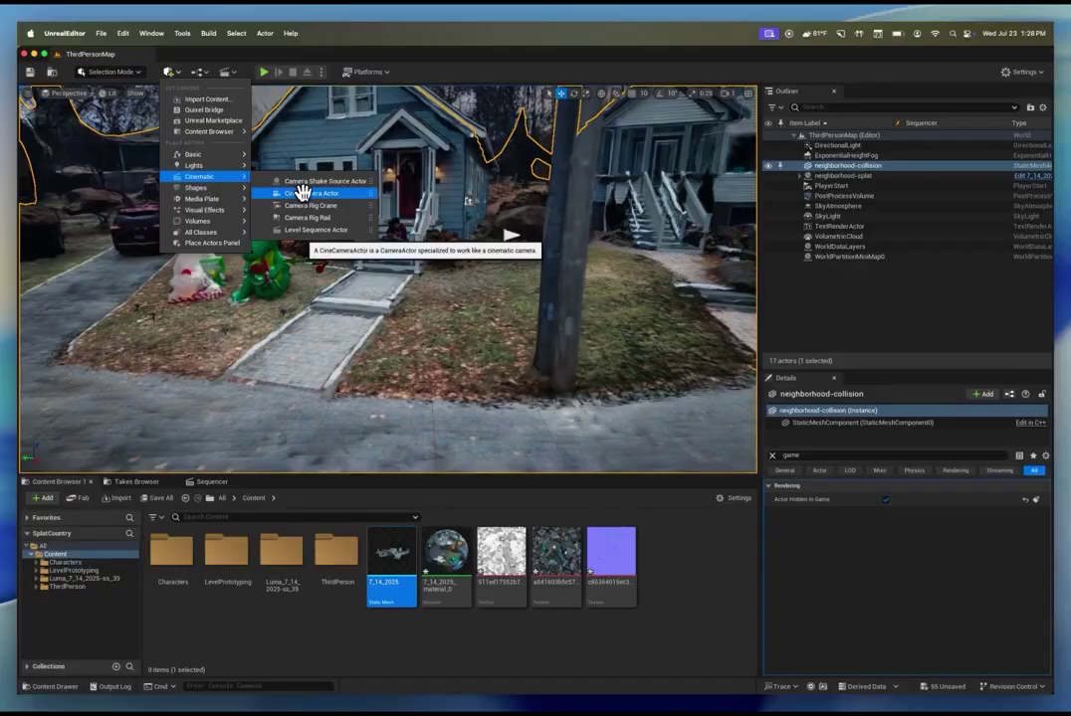
Add a Cine Camera Actor to the level, pilot it and include it in the level sequence.
{"action": "left_click", "coordinate": [302, 192]}
{"action": "scroll", "coordinate": [452, 272], "scroll_direction": "down", "scroll_amount": 5}
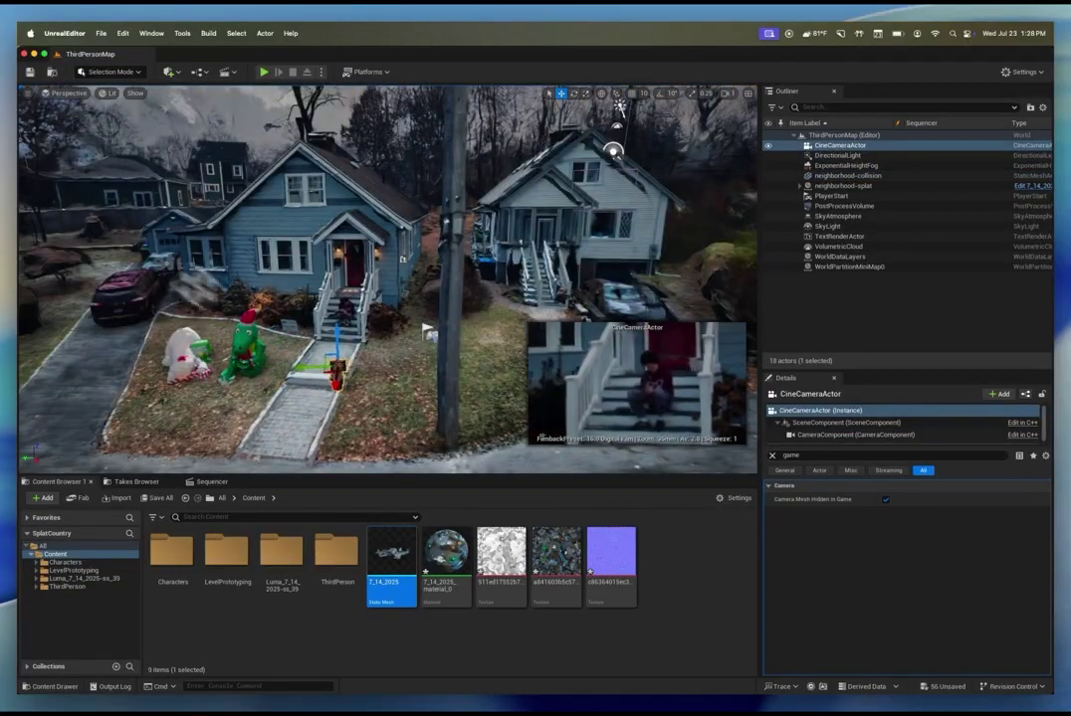
{"action": "left_click", "coordinate": [59, 97]}
{"action": "left_click", "coordinate": [62, 229]}
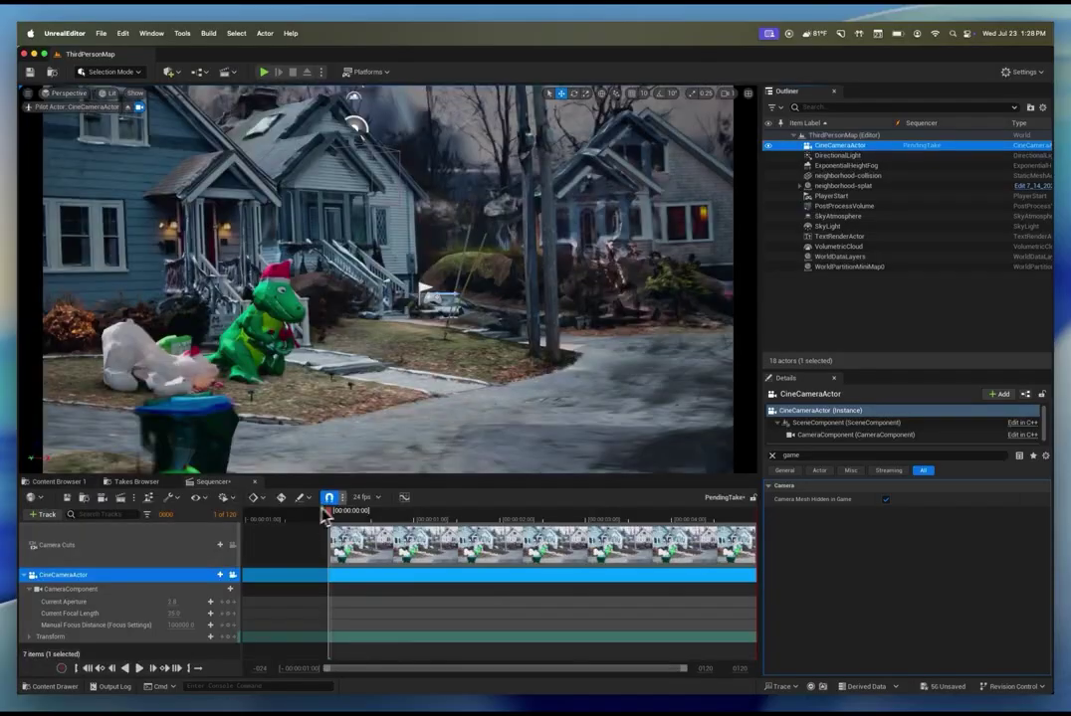
Keyframe the CineCameraActor's transform in the sequence and play back the camera move toward the blue house.
{"action": "key", "text": "space"}
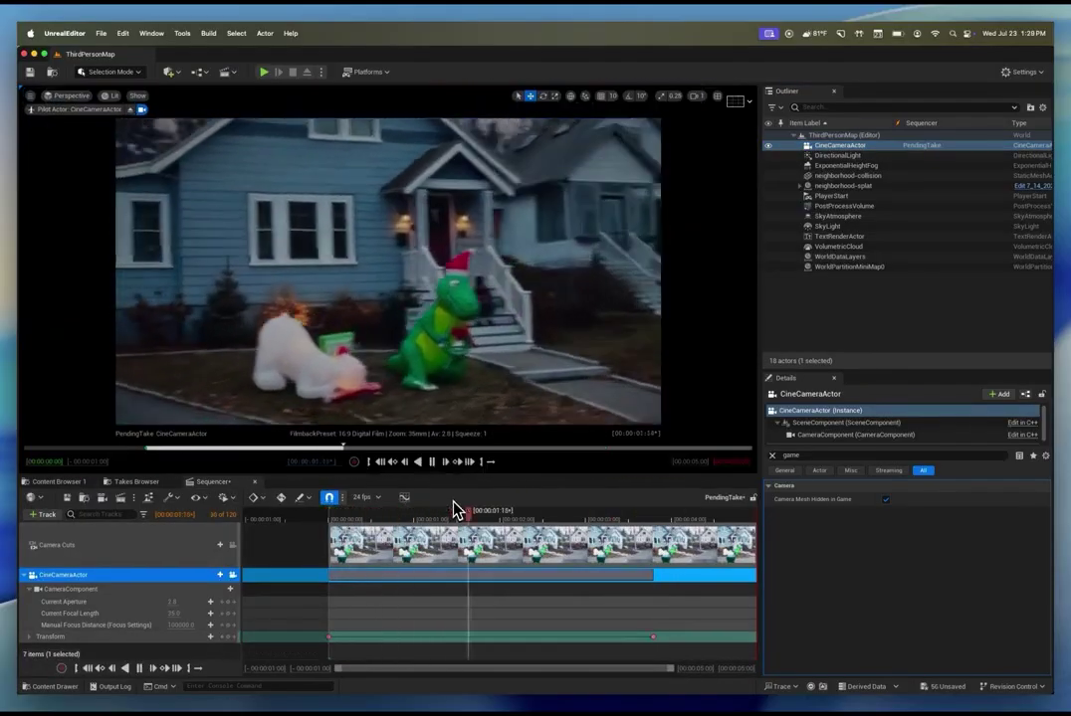
{"action": "left_click", "coordinate": [432, 473]}
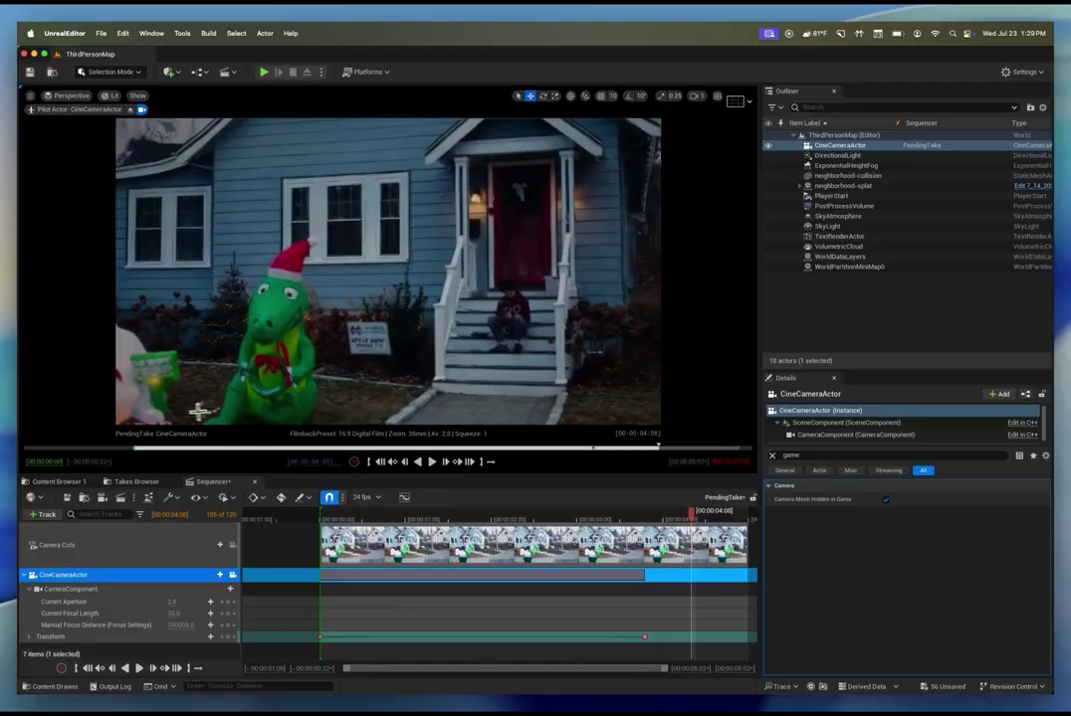
{"action": "left_click", "coordinate": [435, 471]}
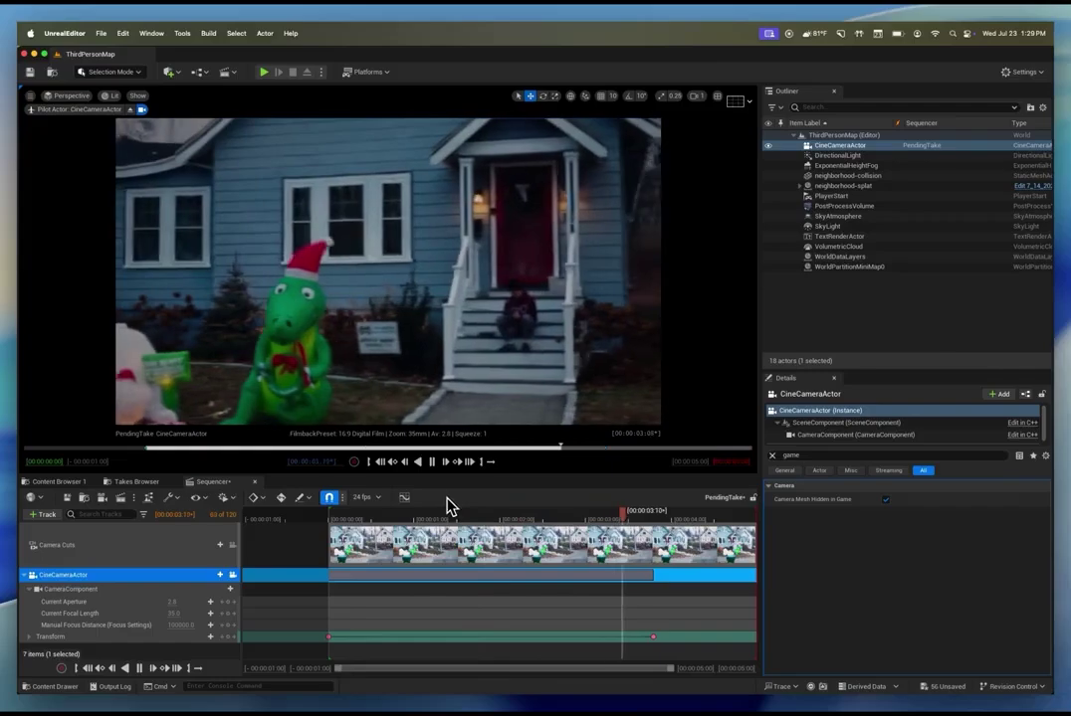
Pause the level sequence's camera playback.
{"action": "left_click", "coordinate": [431, 461]}
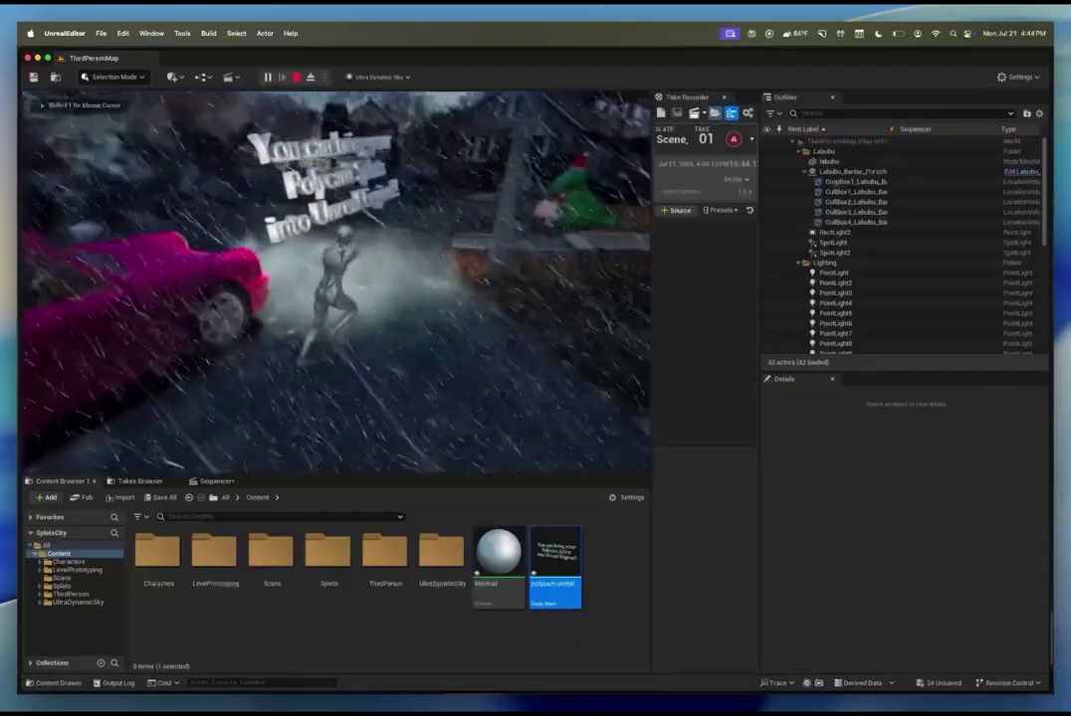
Run the character from the pink car around the floating 3D text in the SplatsCity level and end the play test.
{"action": "key", "text": "d"}
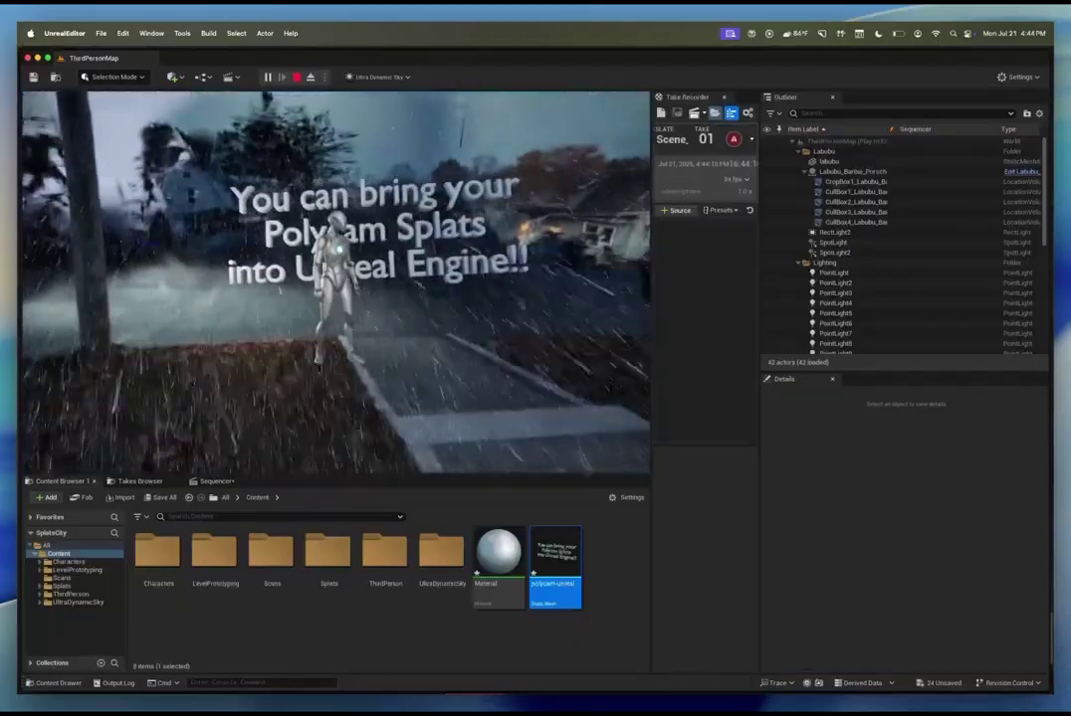
{"action": "key", "text": "w"}
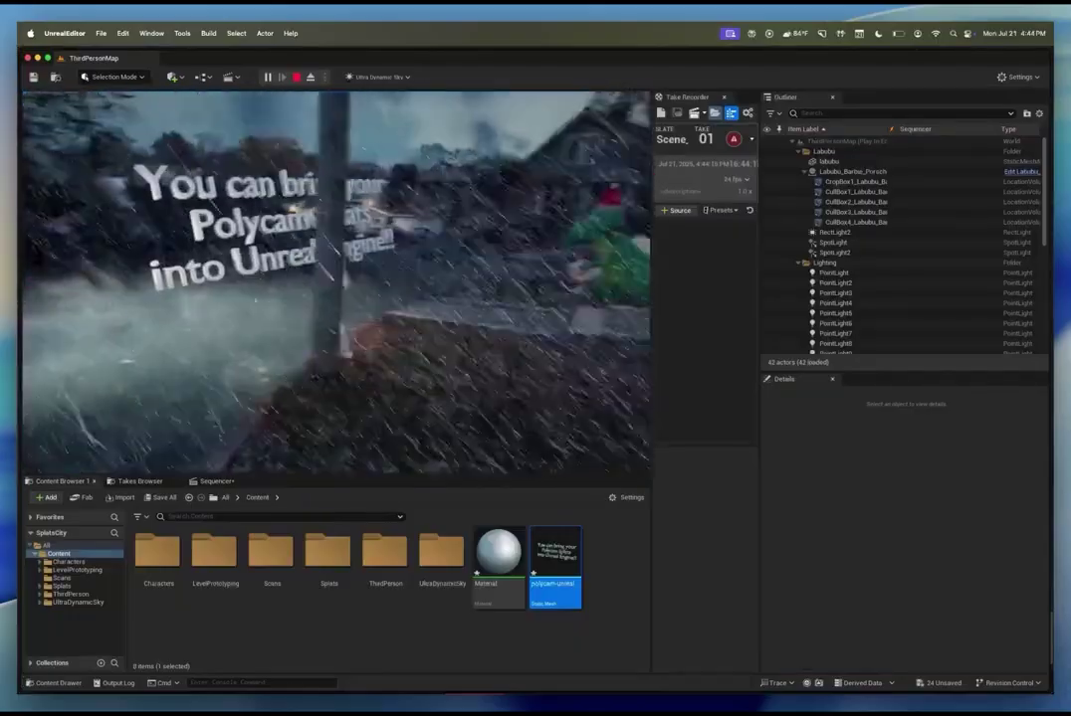
{"action": "key", "text": "Escape"}
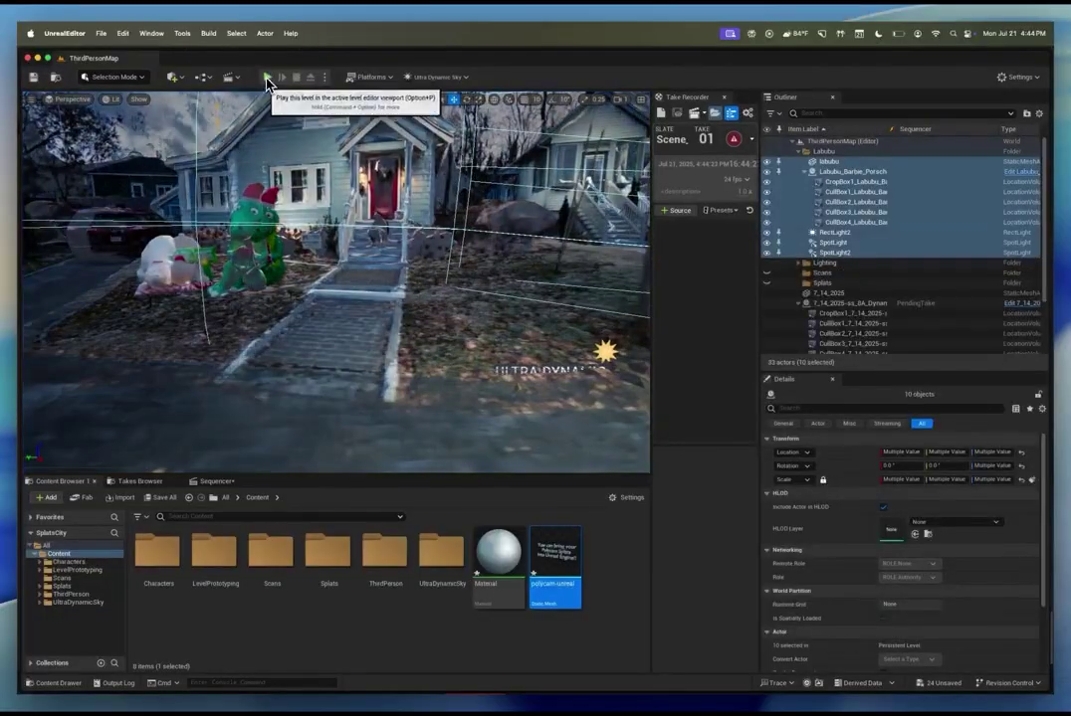
Start a new play test of the SplatsCity level and run the character past the pink car along the street.
{"action": "left_click", "coordinate": [267, 76]}
{"action": "left_click", "coordinate": [346, 286]}
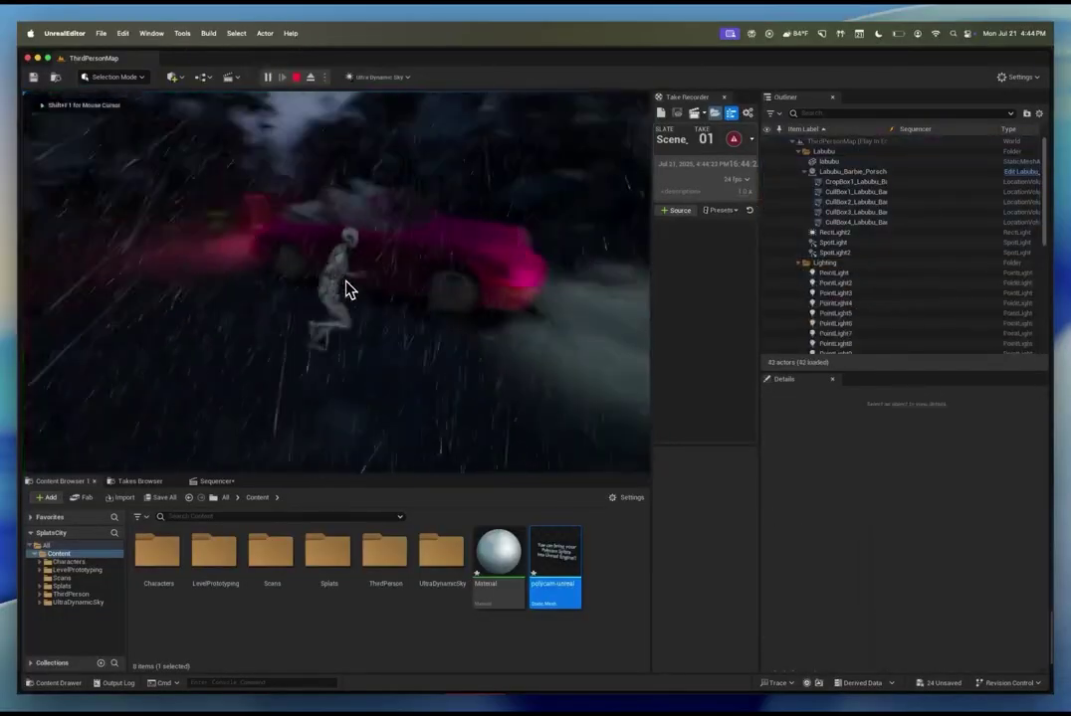
{"action": "key", "text": "w"}
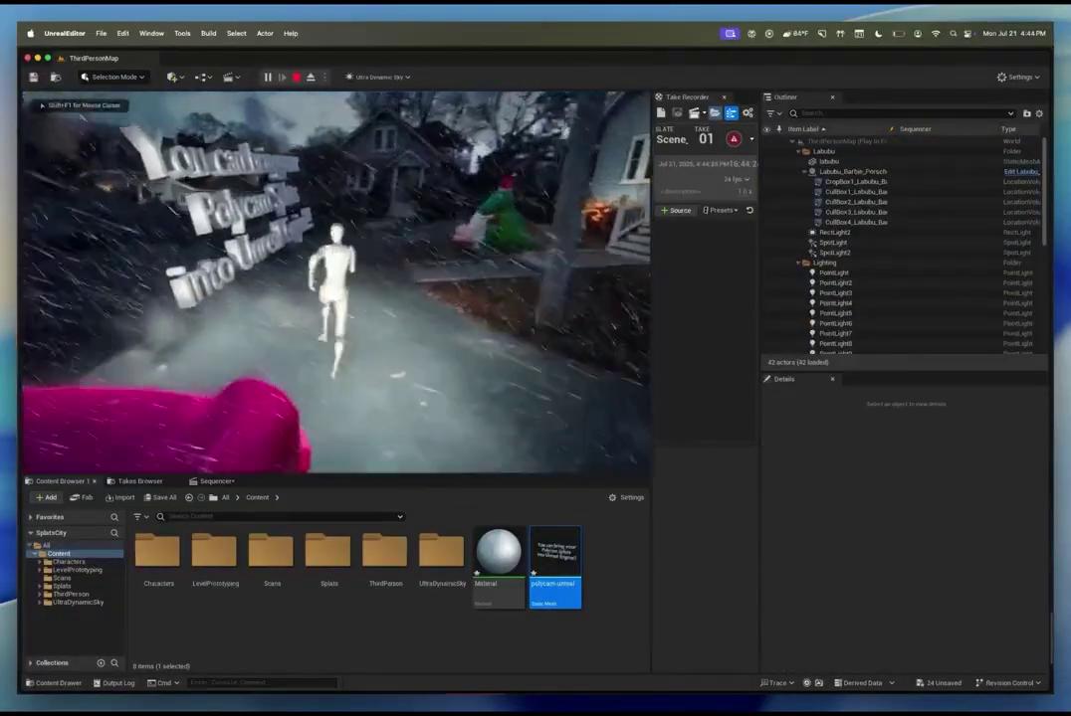